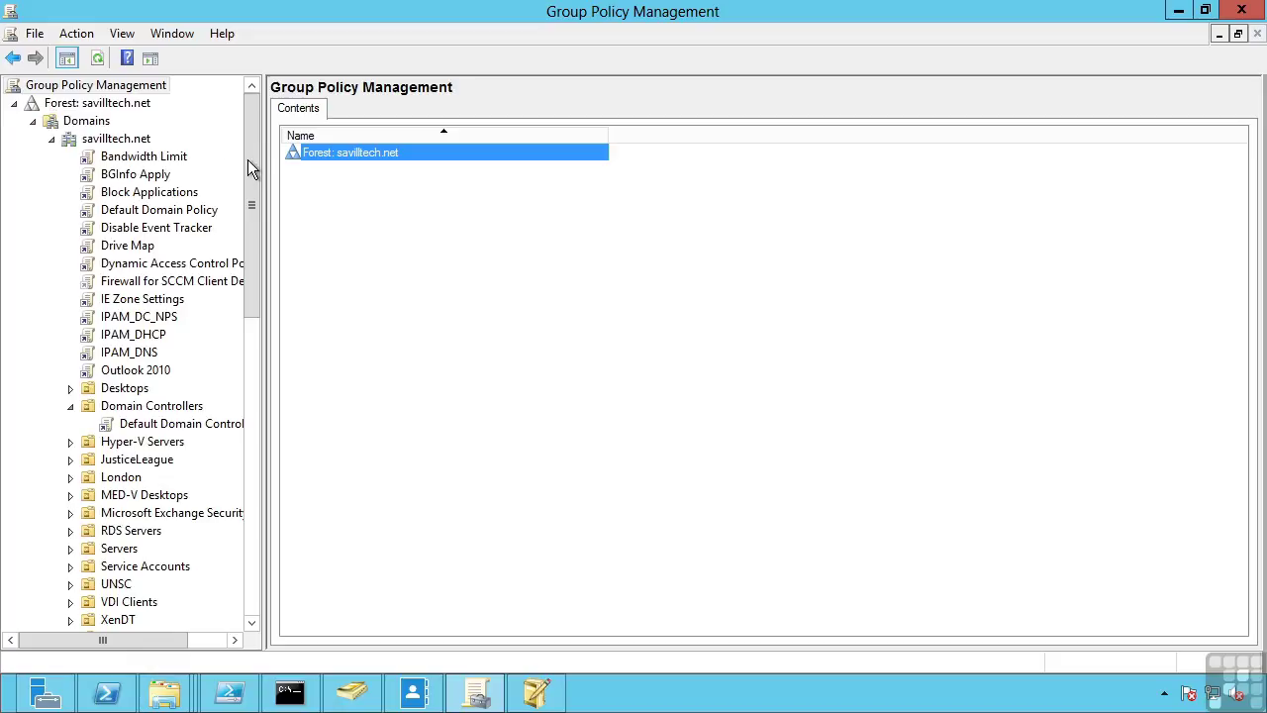
Examine the Group Policy Modeling Wizard's welcome page without running it, and the commands available for Group Policy Results
left_click(53, 141)
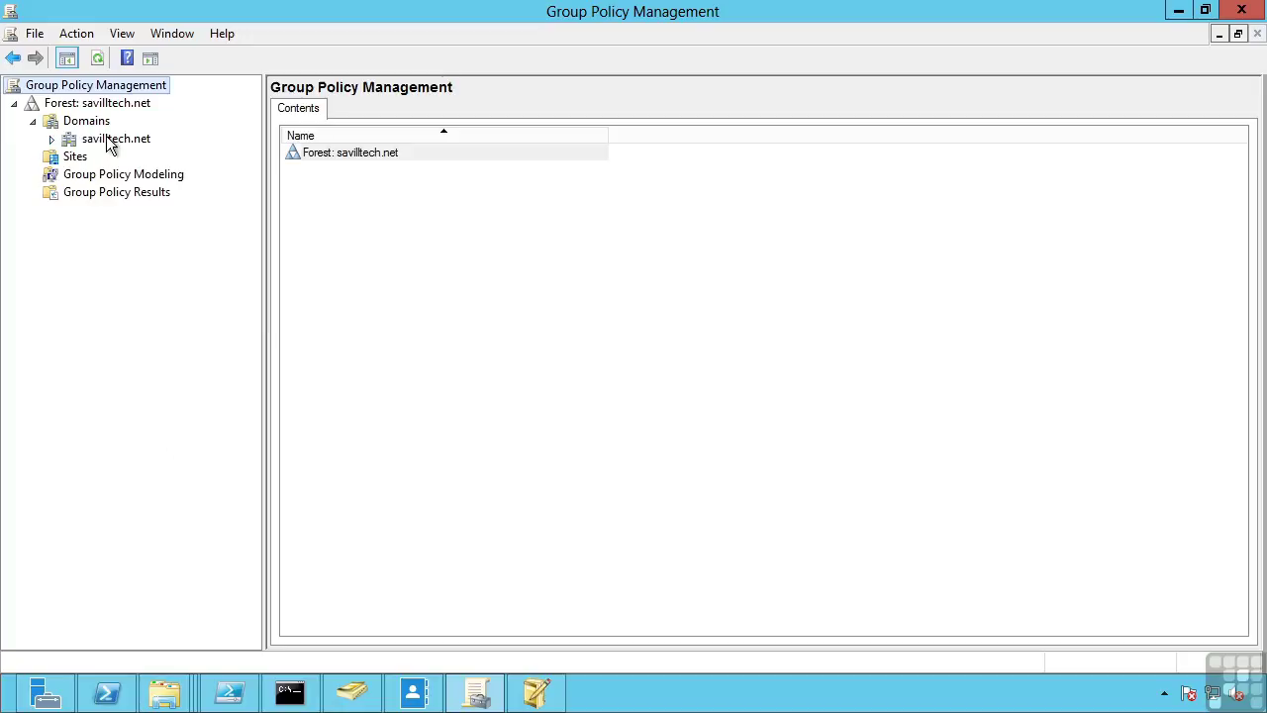
left_click(61, 158)
left_click(76, 178)
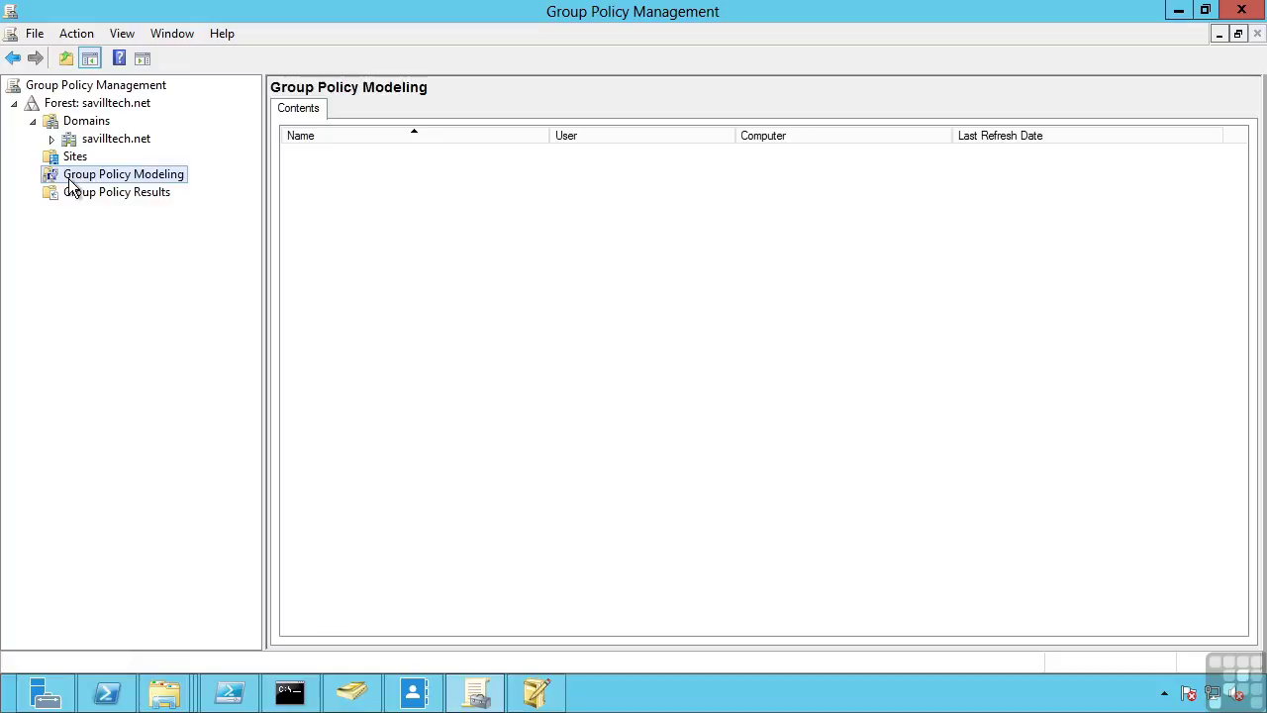
right_click(70, 180)
left_click(117, 196)
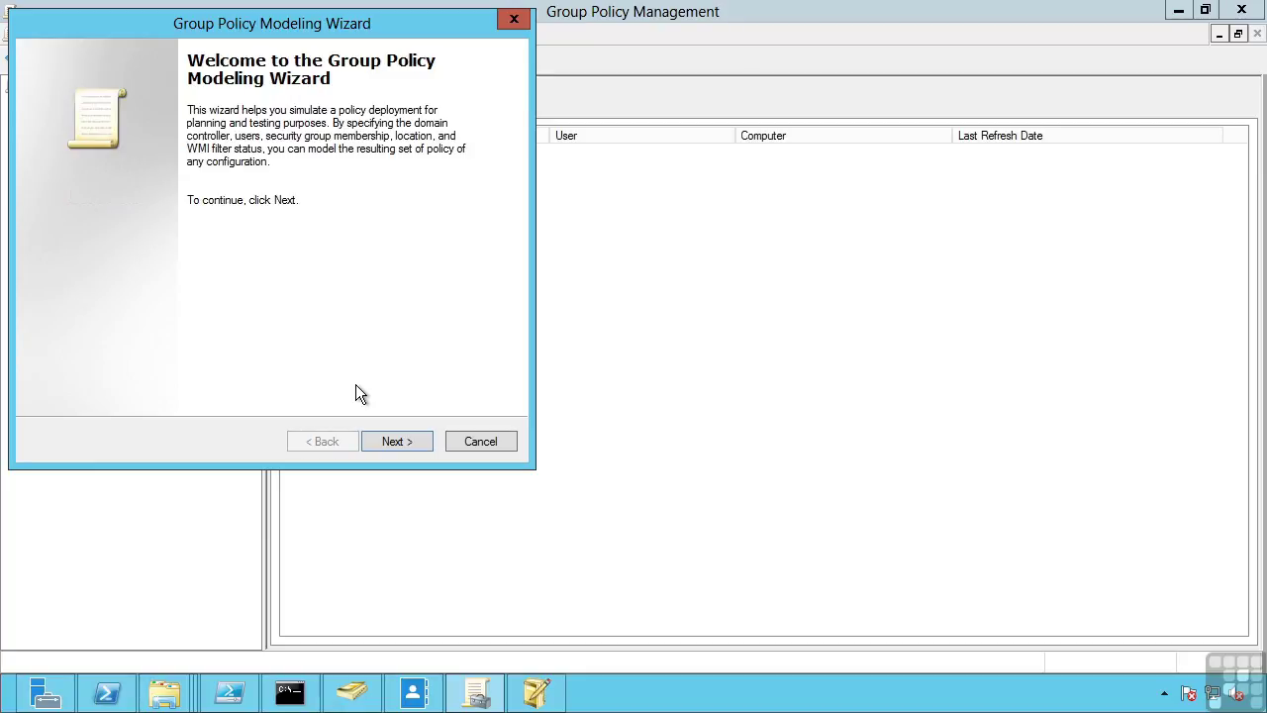
left_click(479, 441)
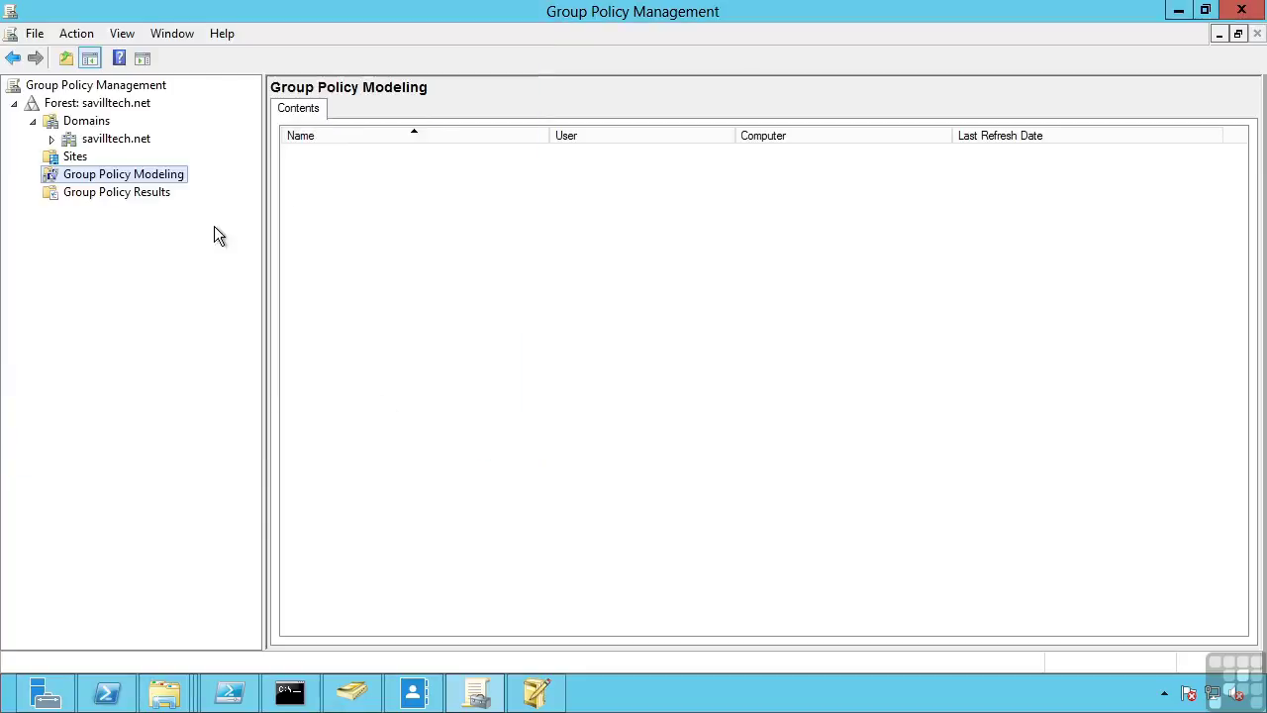
left_click(143, 198)
right_click(144, 202)
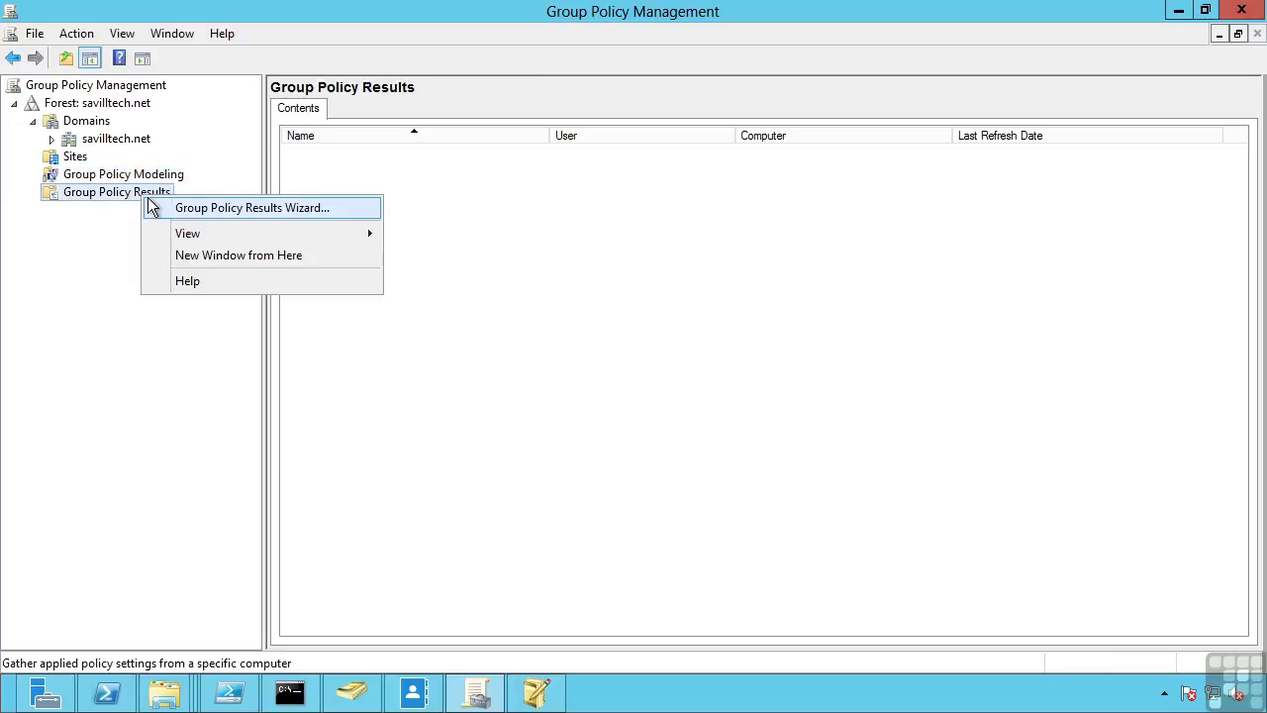
Expand the savilltech.net domain and list all policies in its Group Policy Objects container
left_click(52, 137)
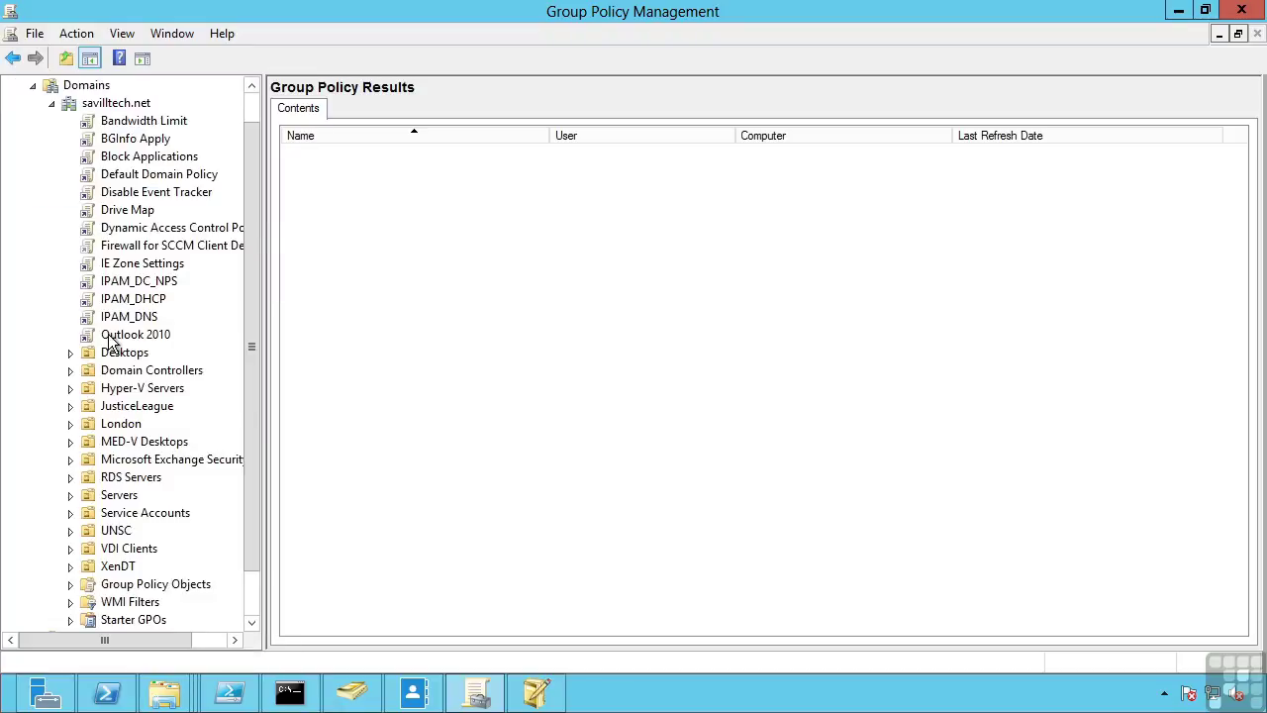
scroll(255, 416, "down", 1)
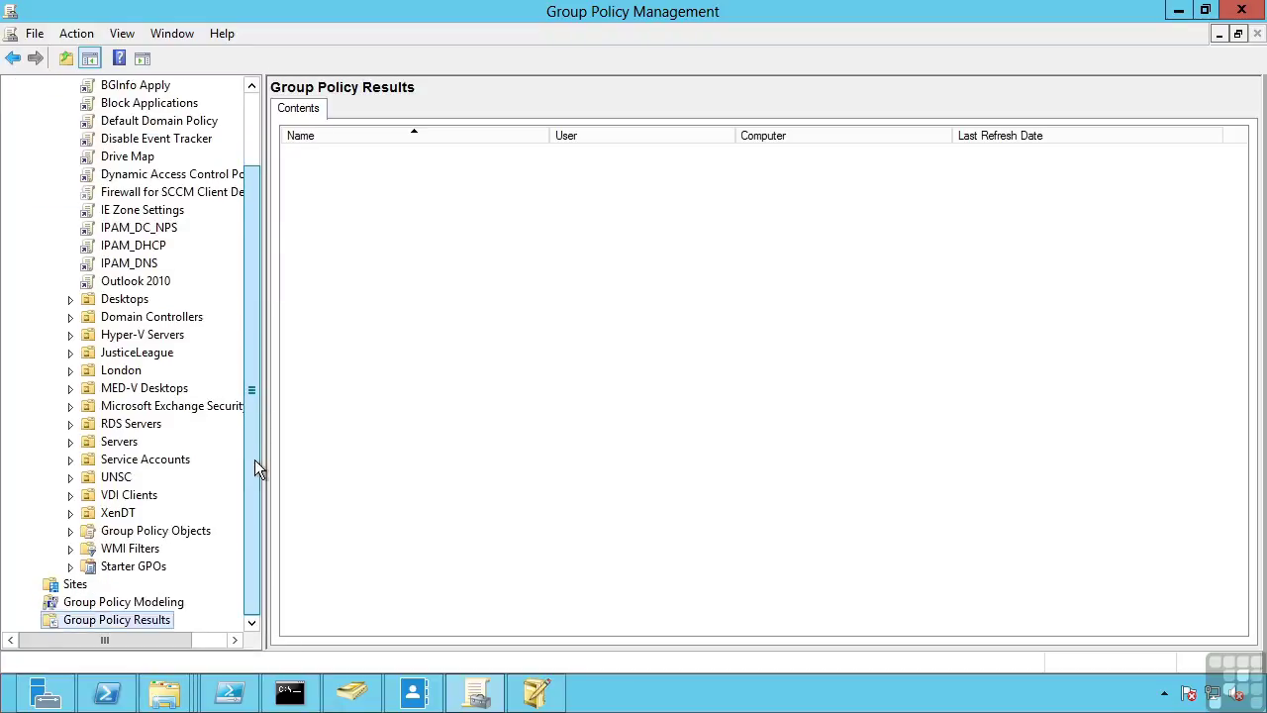
left_click(73, 532)
left_click(164, 155)
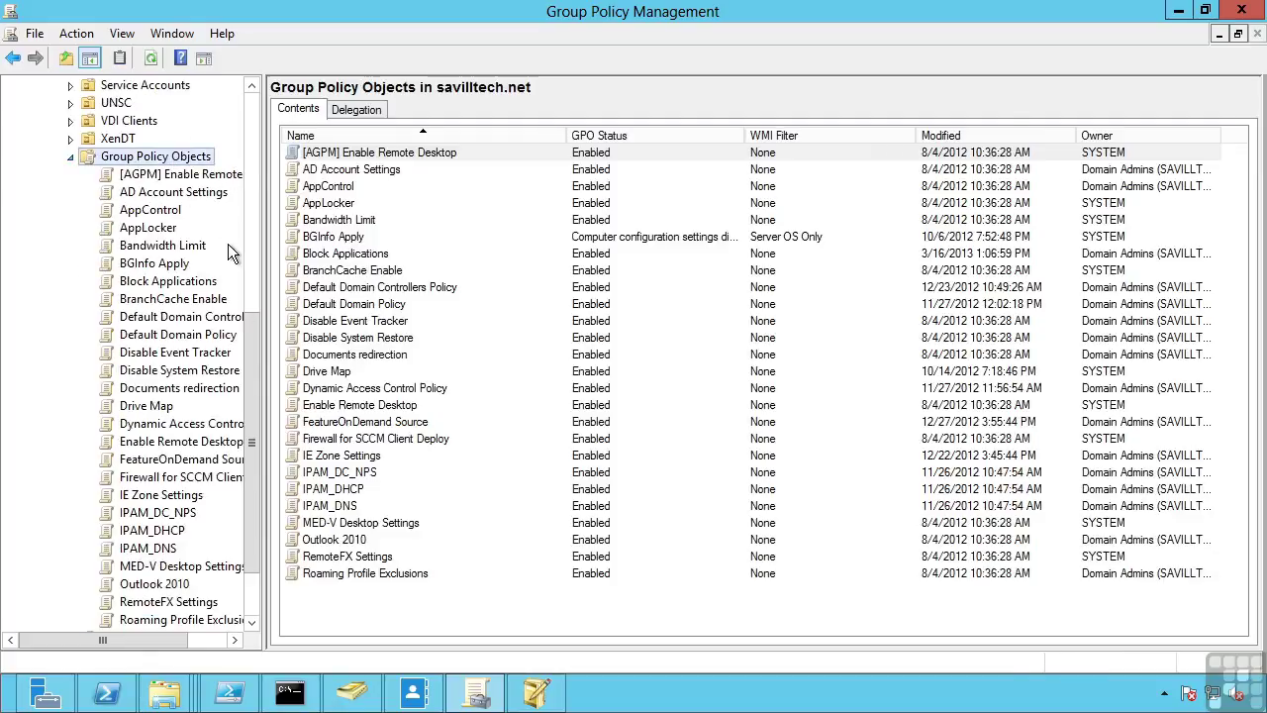
scroll(253, 349, "down", 2)
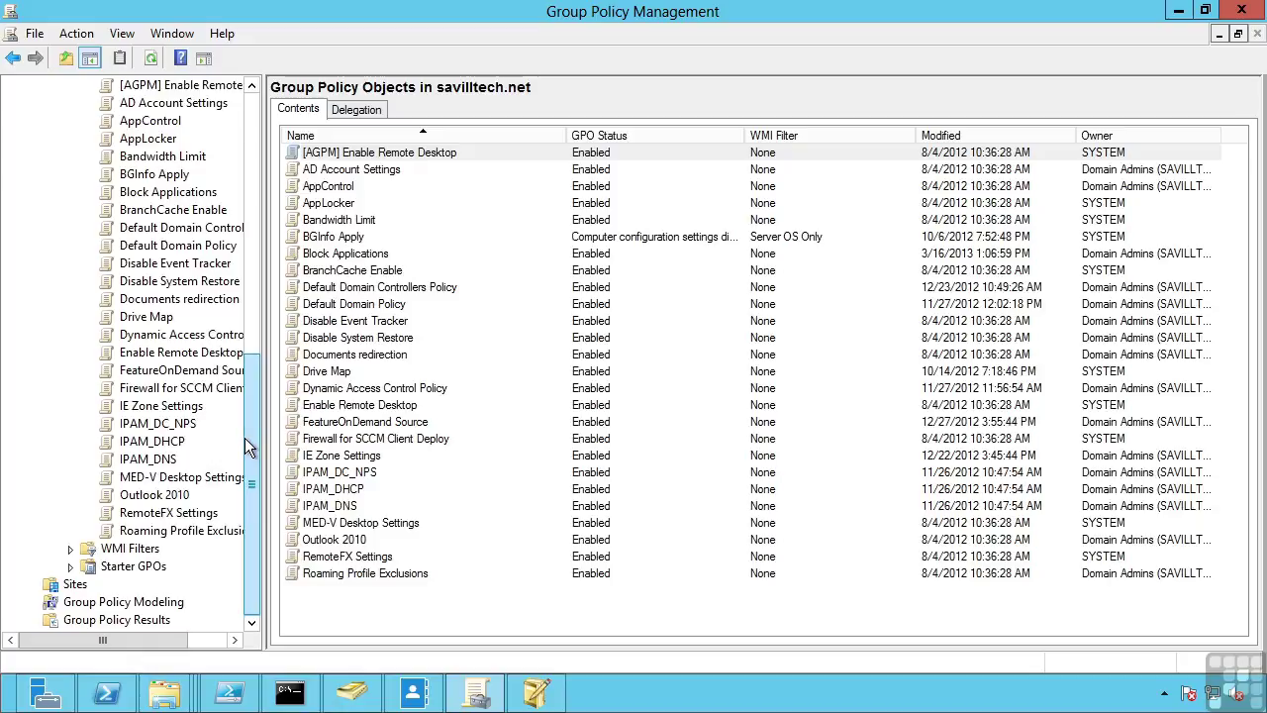
scroll(259, 359, "up", 4)
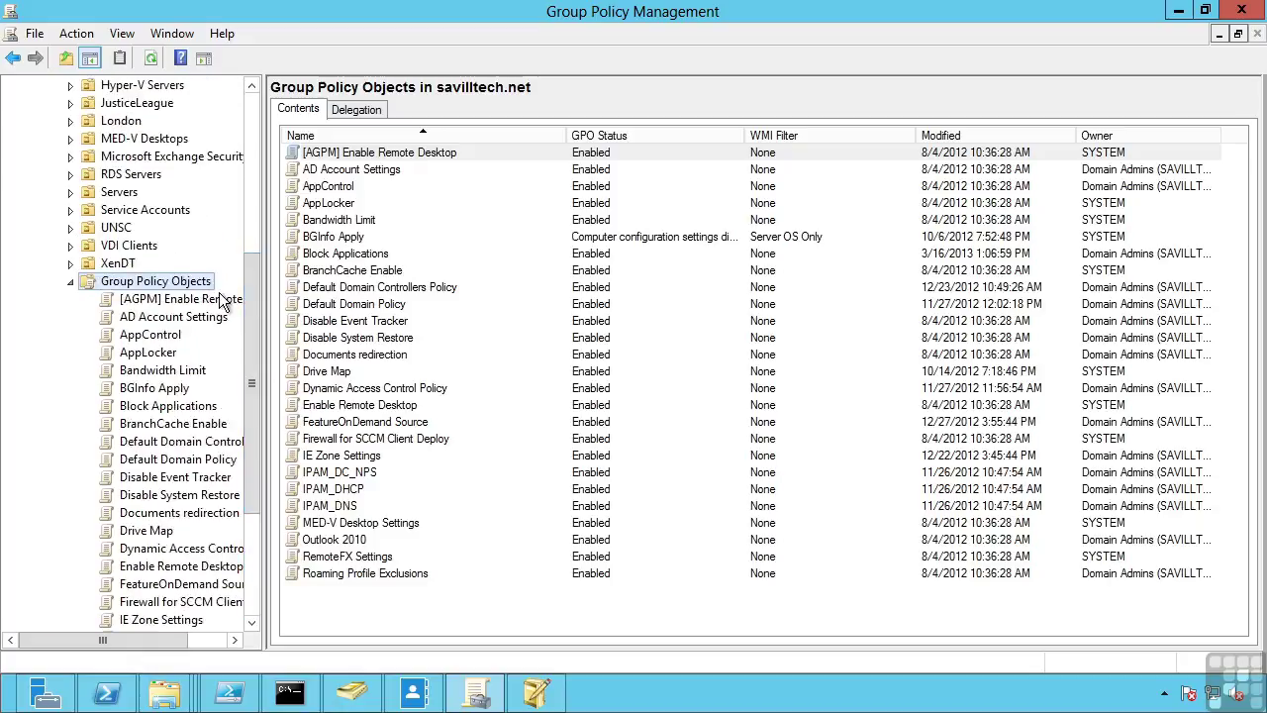
View the policies linked at the savilltech.net domain level, from Bandwidth Limit through Disable Event Tracker to Drive Map
left_click_drag(256, 333, 175, 128)
left_click(135, 158)
left_click(135, 174)
left_click(135, 192)
left_click(132, 227)
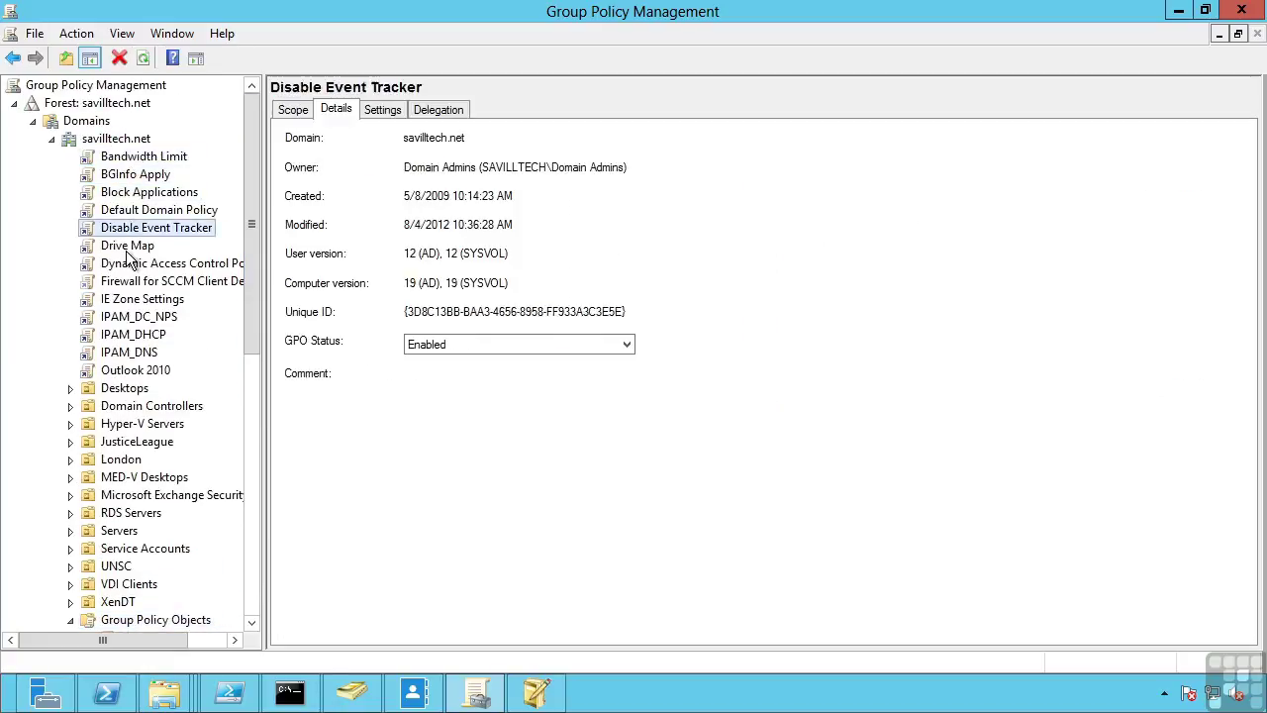
left_click(126, 248)
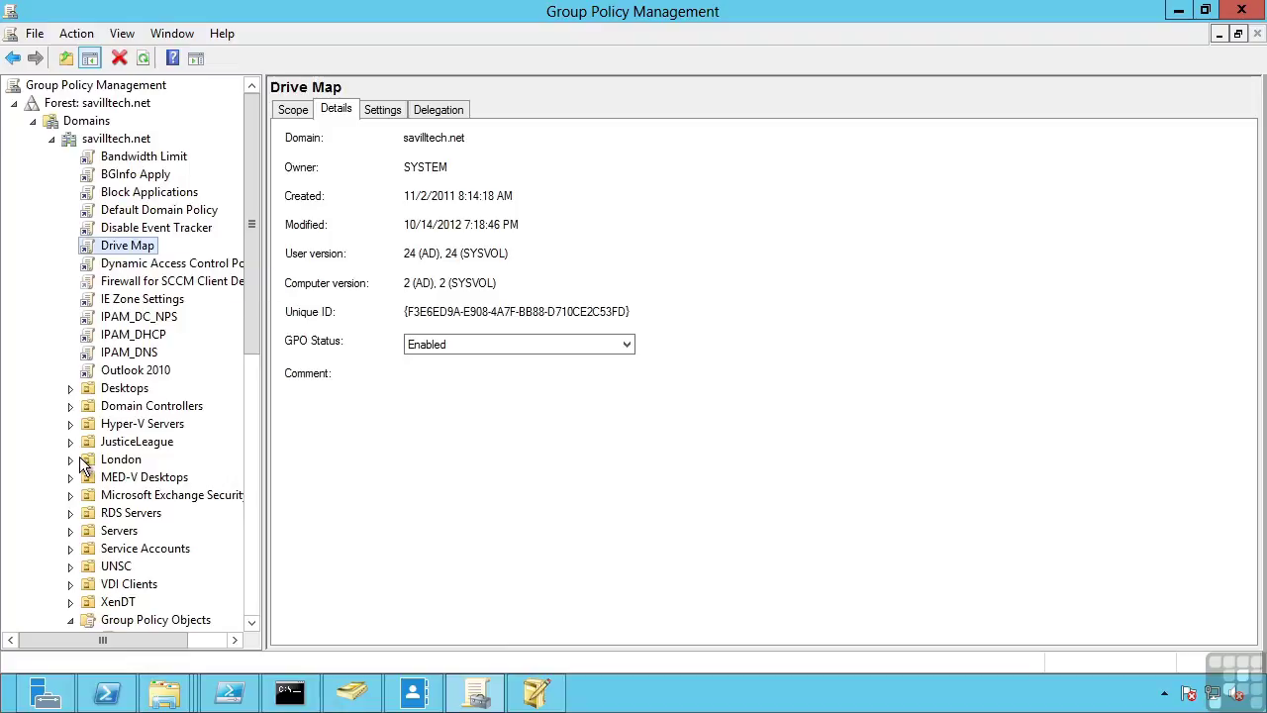
Check the policies linked to the Domain Controllers, Hyper-V Servers and JusticeLeague organizational units, collapsing the expanded units again
left_click(70, 406)
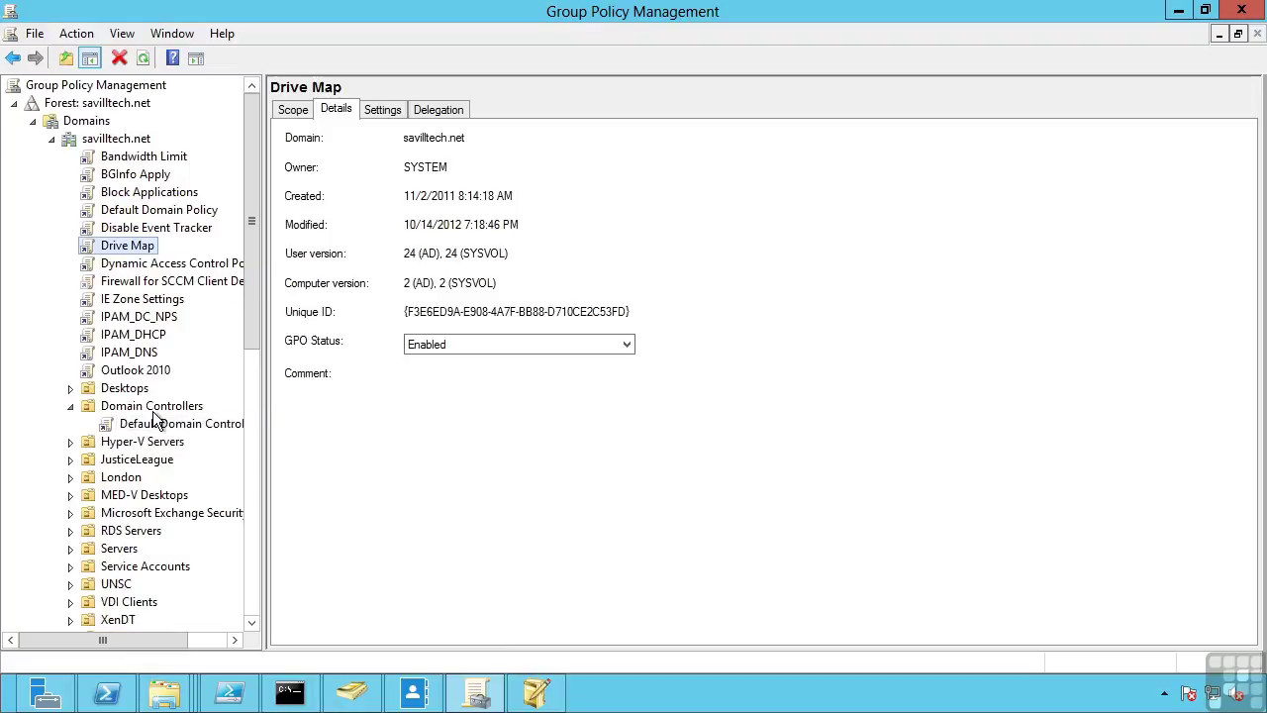
left_click(70, 441)
left_click_drag(252, 236, 252, 320)
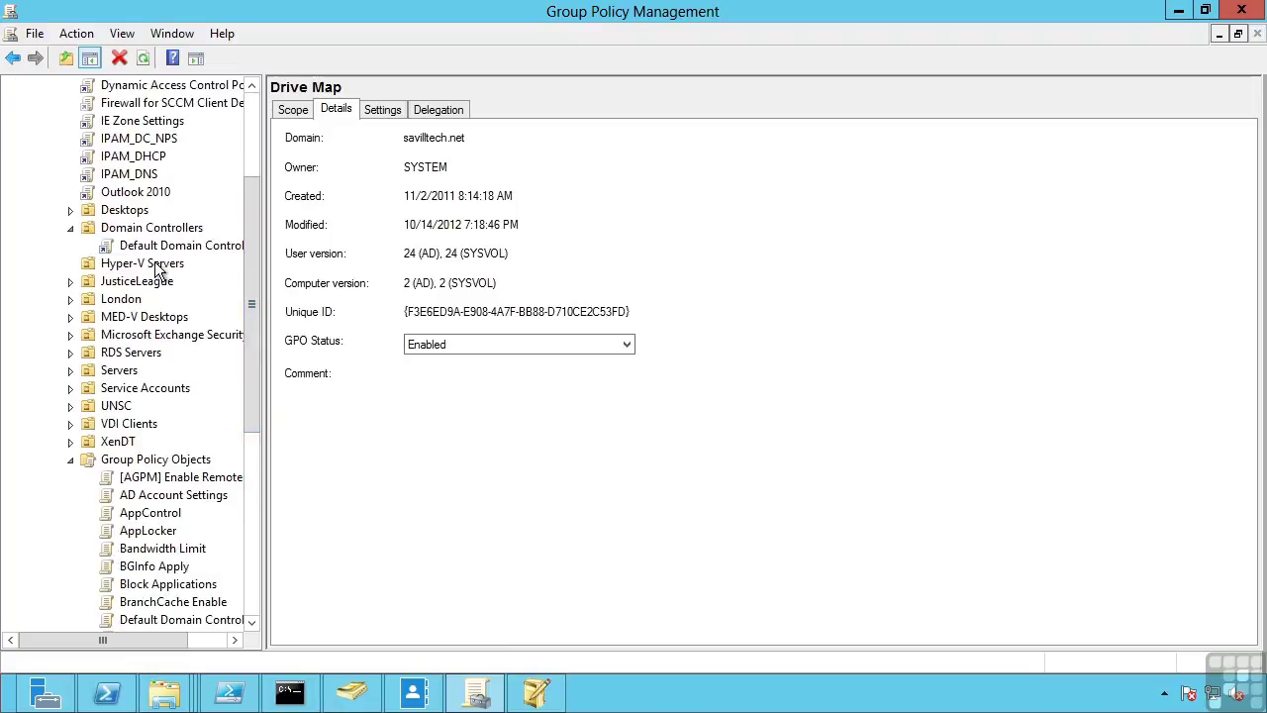
left_click(70, 281)
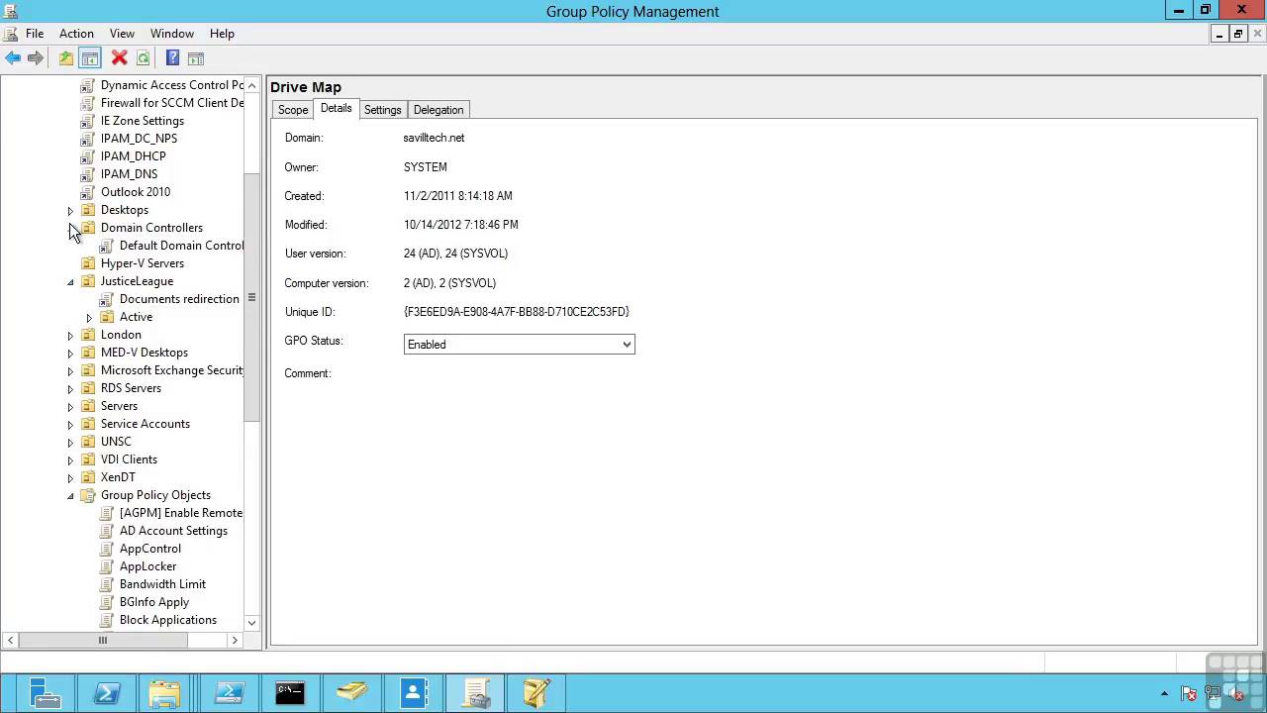
left_click(70, 230)
left_click(71, 265)
Expand the WMI Filters container and show its list of filters
scroll(74, 554, "down", 7)
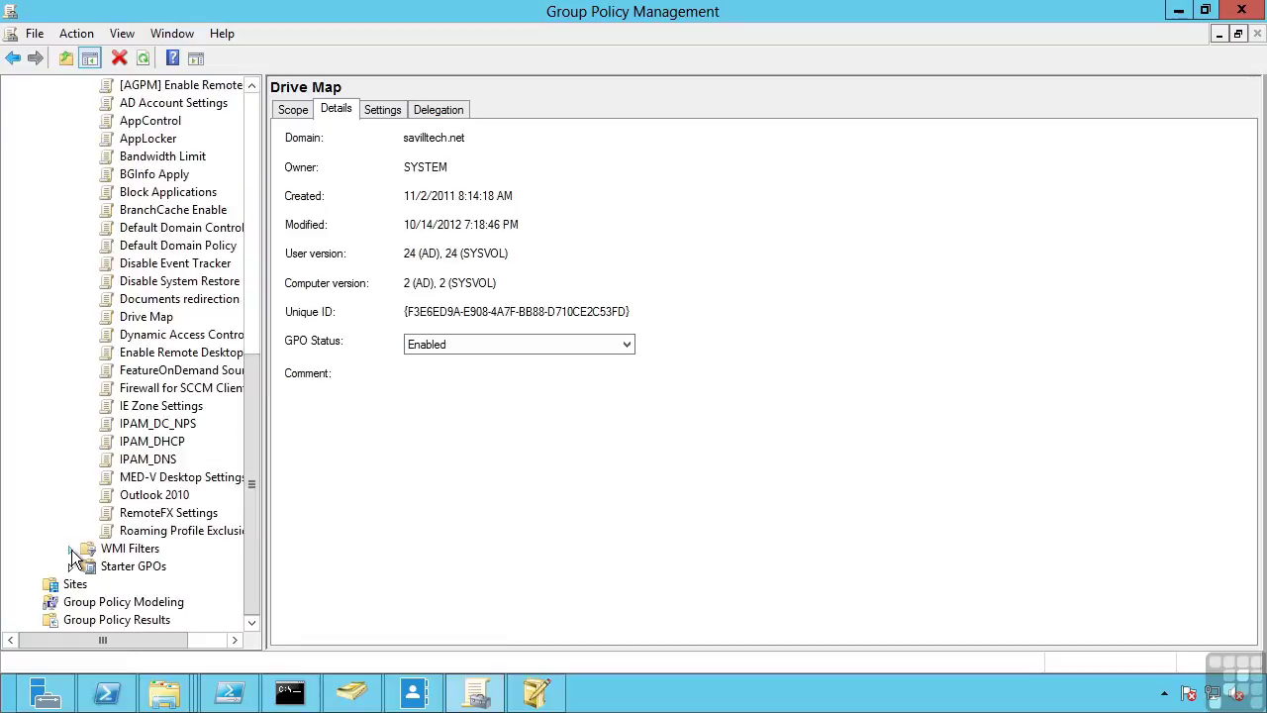
left_click(70, 550)
left_click(133, 549)
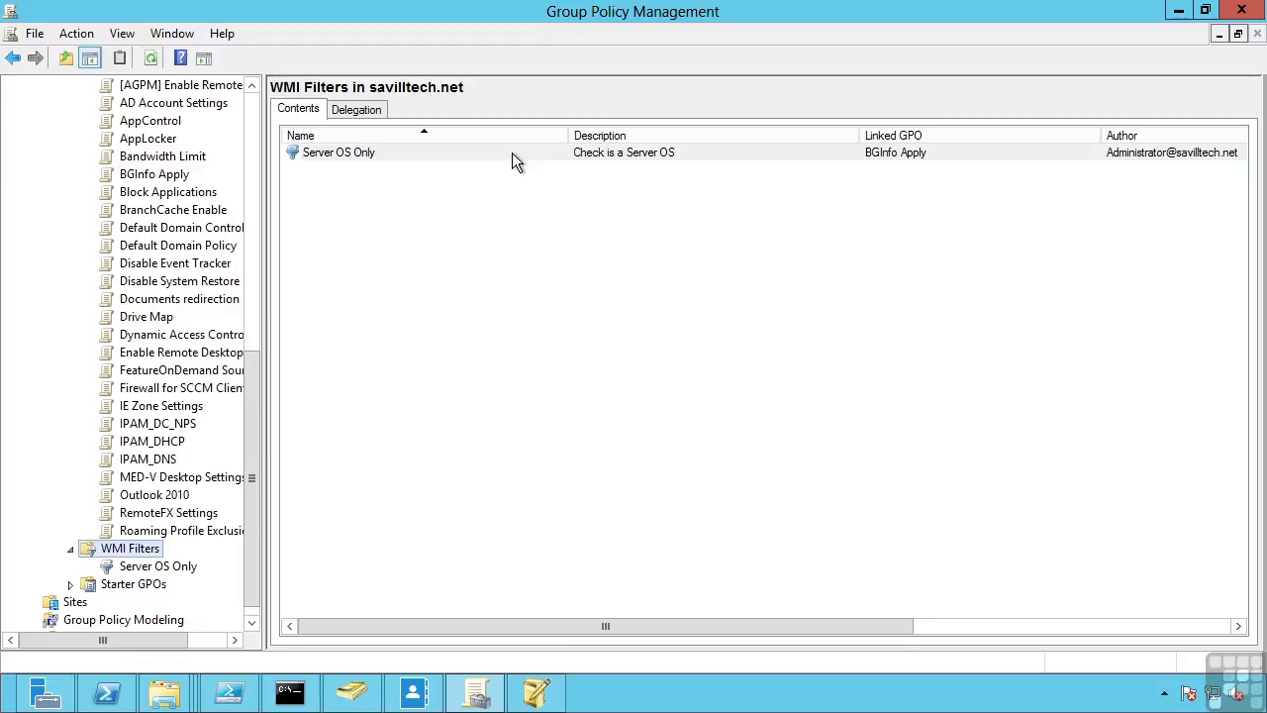
Show the savilltech.net domain's linked Group Policy Objects, widening the GPO Status column temporarily to read its entries
left_click_drag(251, 477, 256, 216)
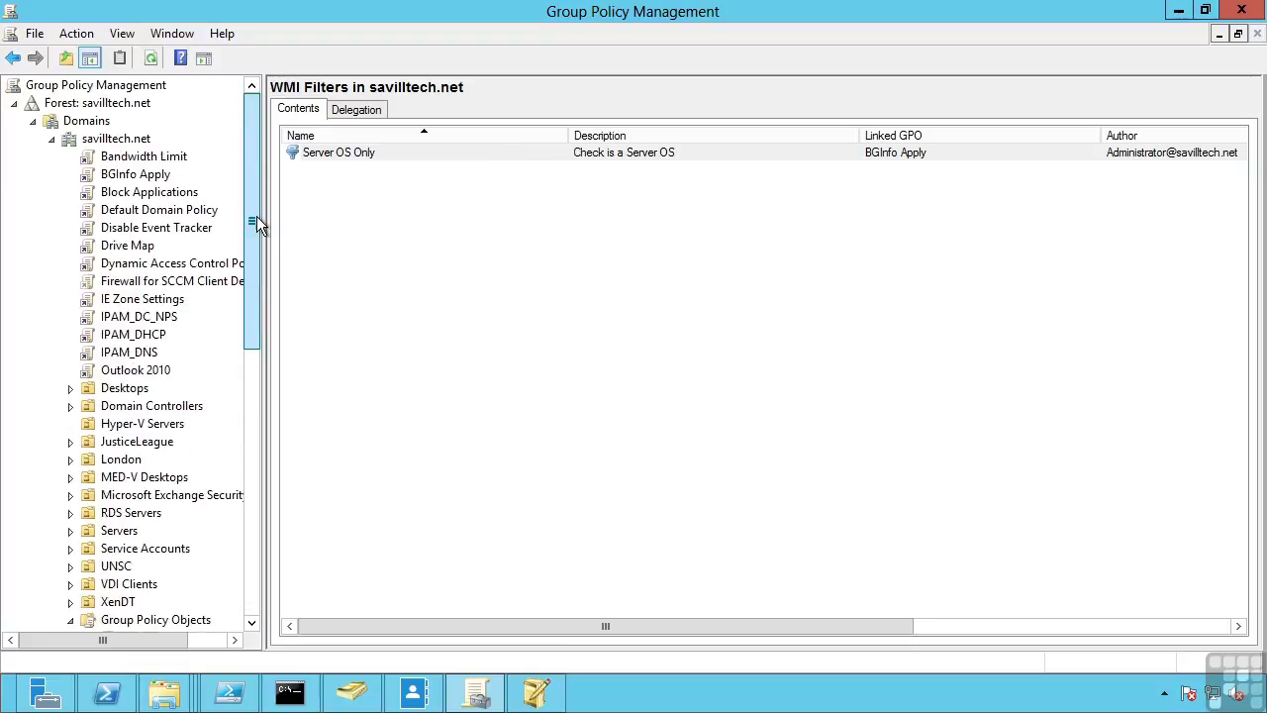
left_click(112, 141)
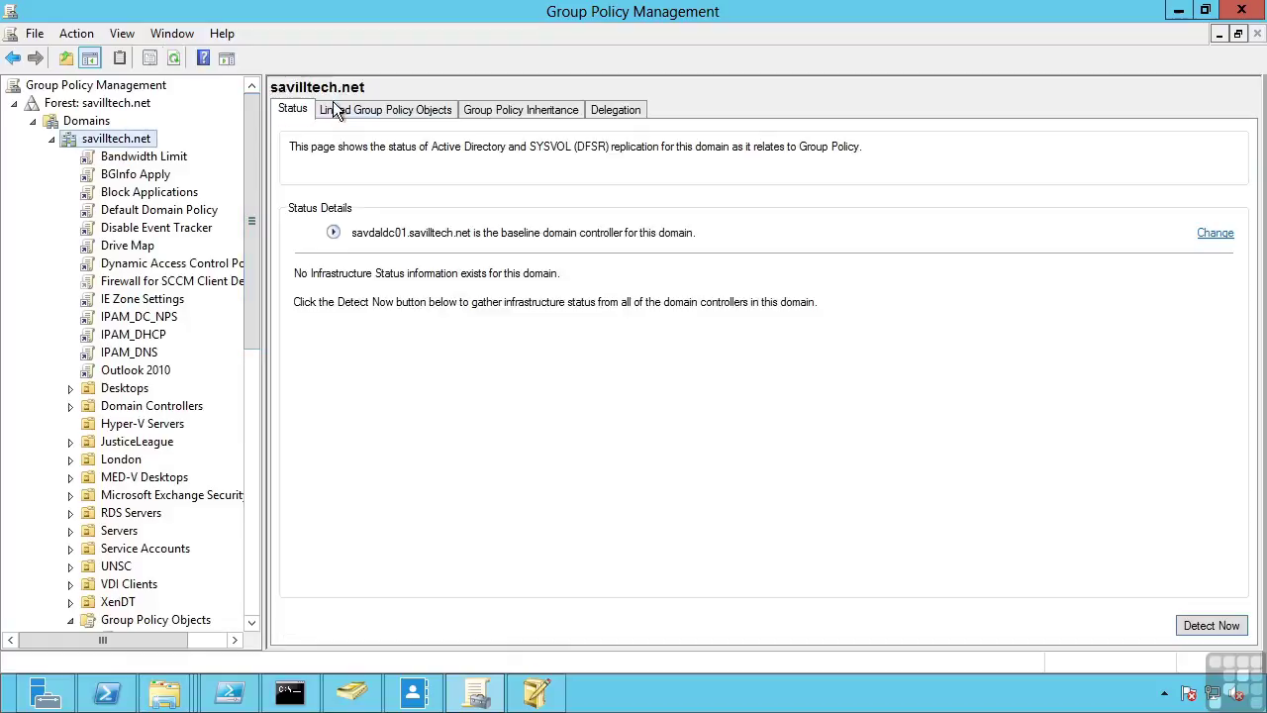
left_click(361, 113)
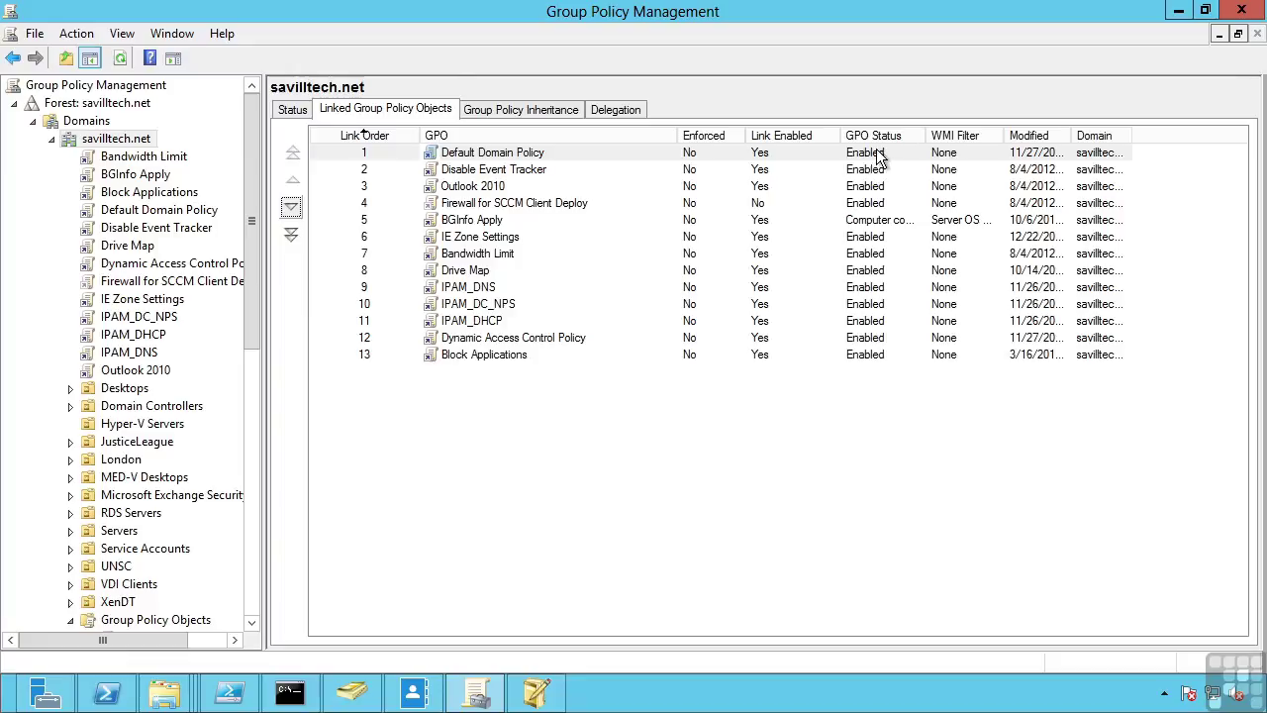
left_click_drag(927, 136, 1035, 130)
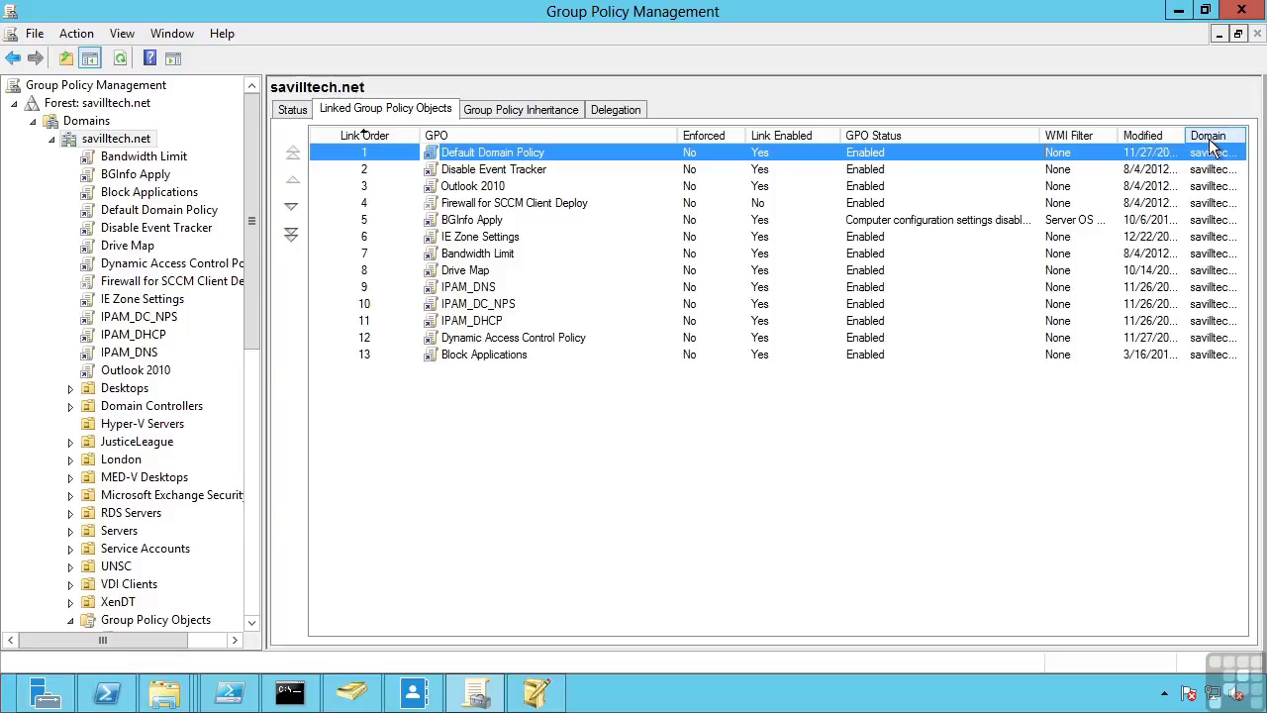
left_click_drag(1040, 135, 936, 136)
Review the domain's Group Policy inheritance and its delegation, ending with the Read Group Policy Results data permission
left_click(538, 113)
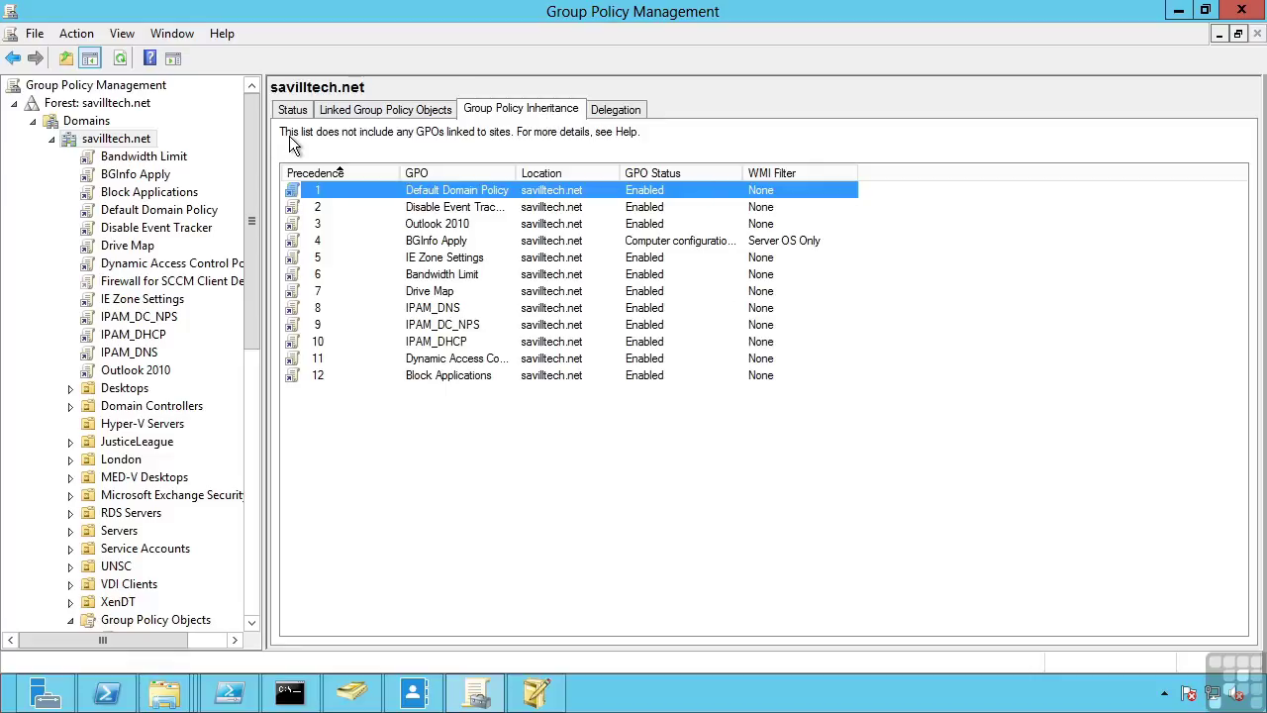
left_click(612, 111)
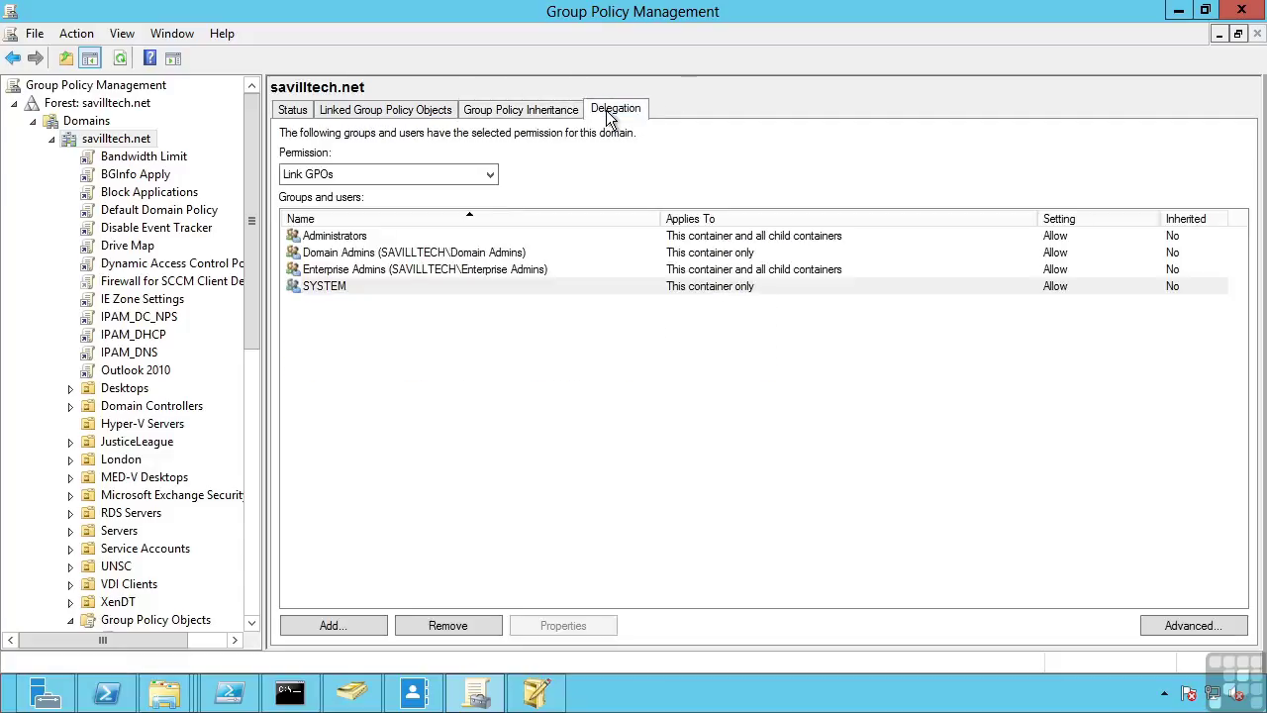
left_click(501, 175)
left_click(416, 207)
left_click(485, 175)
left_click(363, 226)
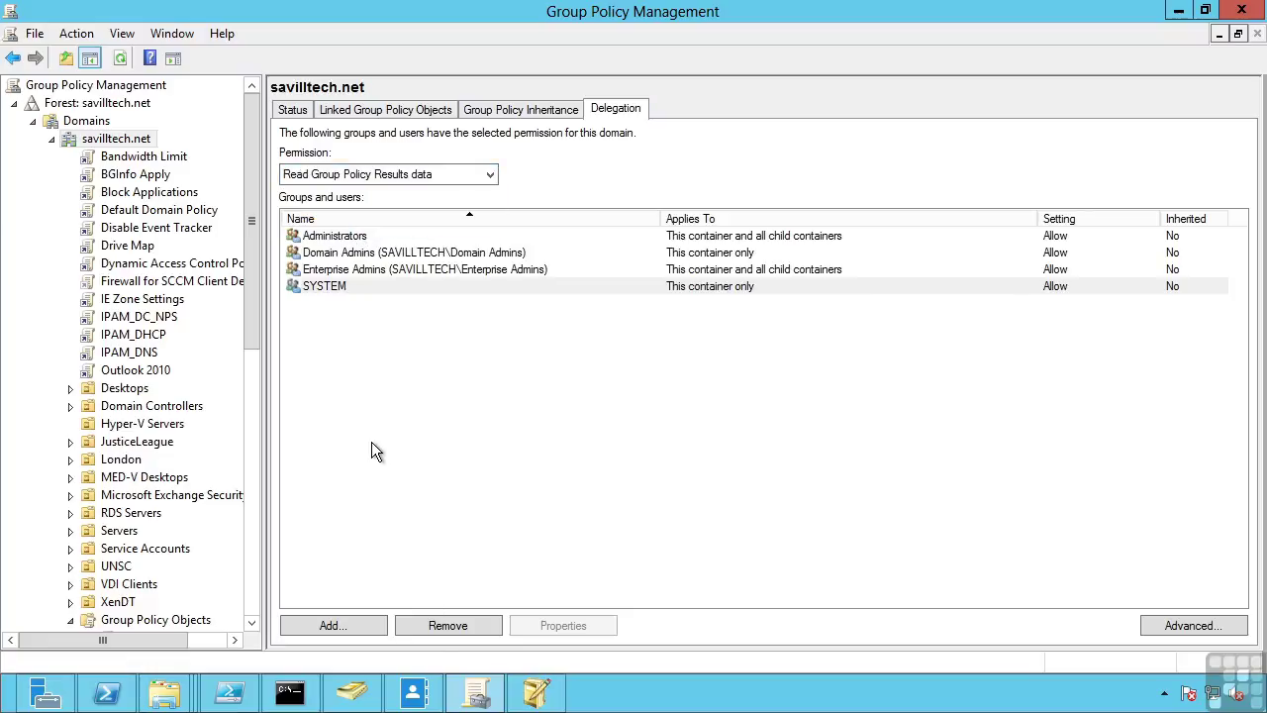
Inspect the domain-linked BGInfo Apply policy's scope, logon script settings and delegation
left_click(136, 174)
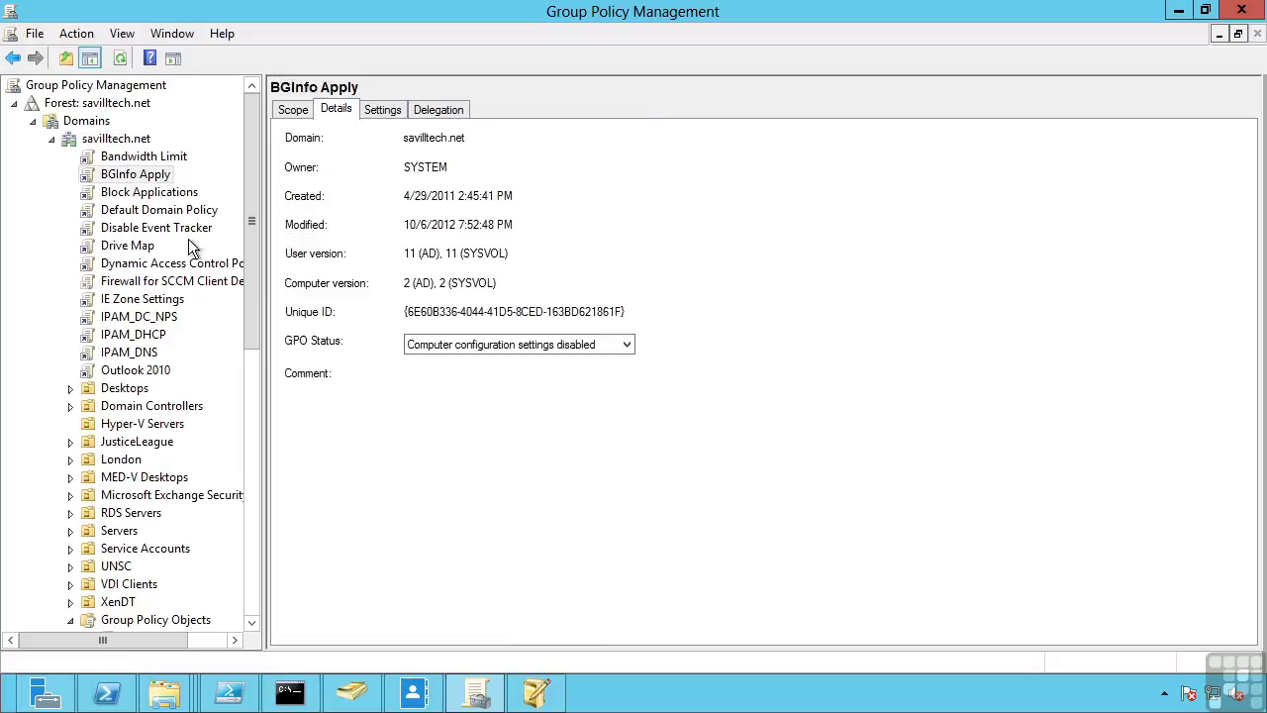
left_click(292, 110)
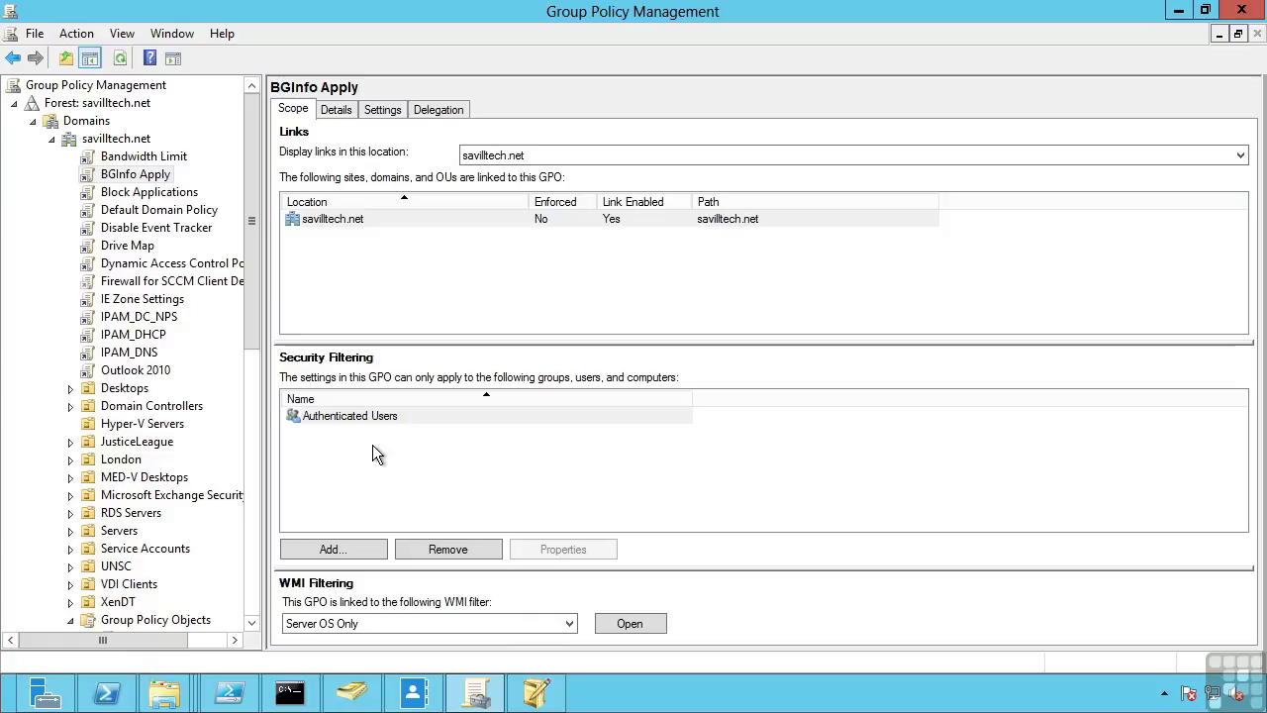
left_click(386, 109)
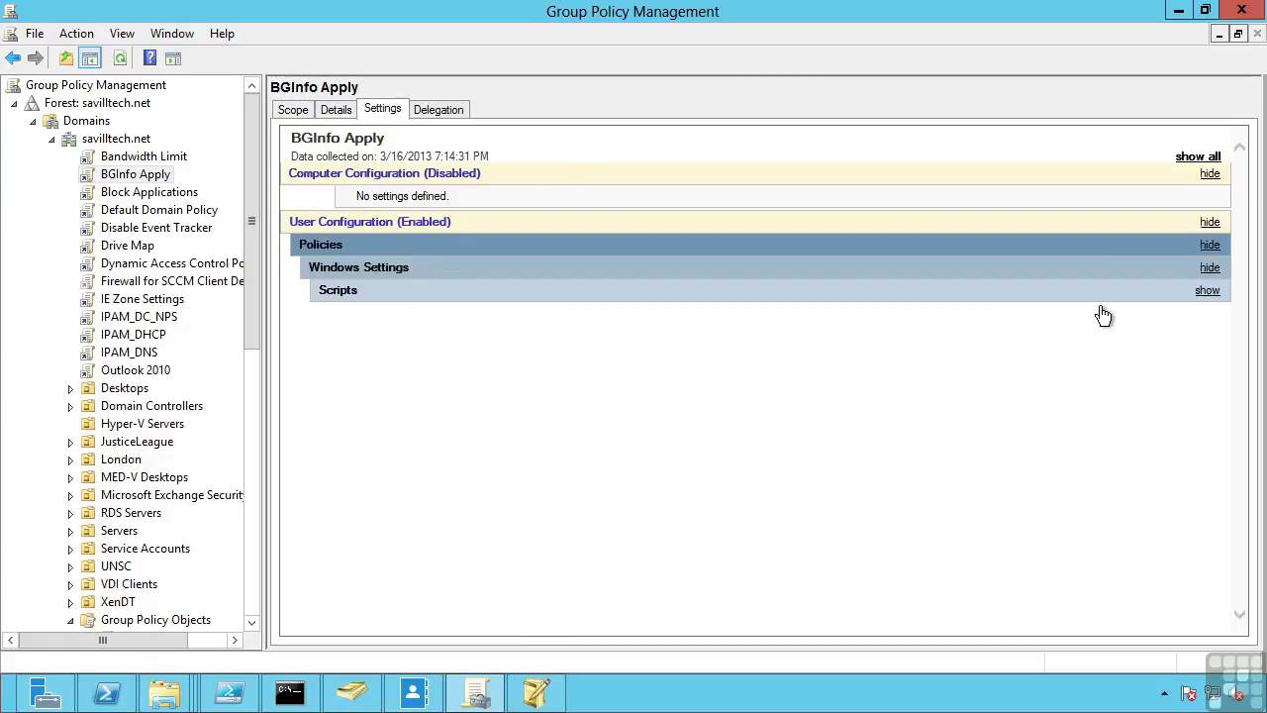
left_click(1207, 291)
left_click(1208, 313)
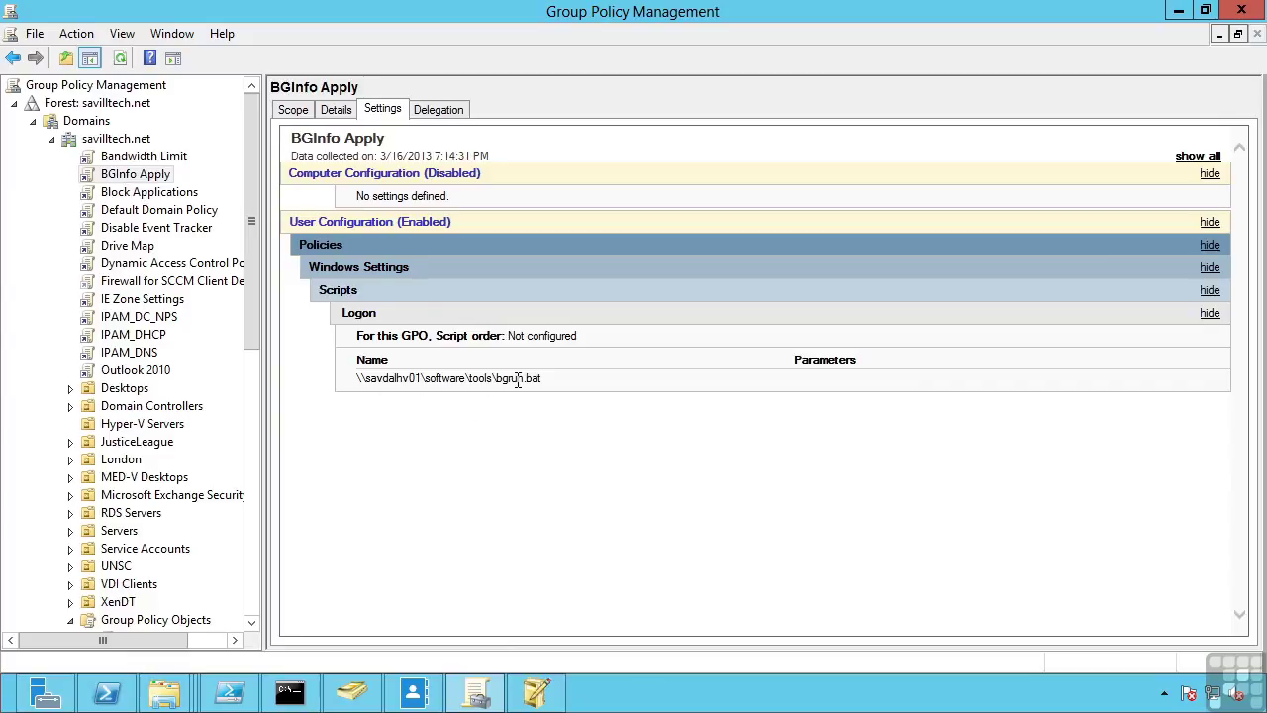
left_click(437, 108)
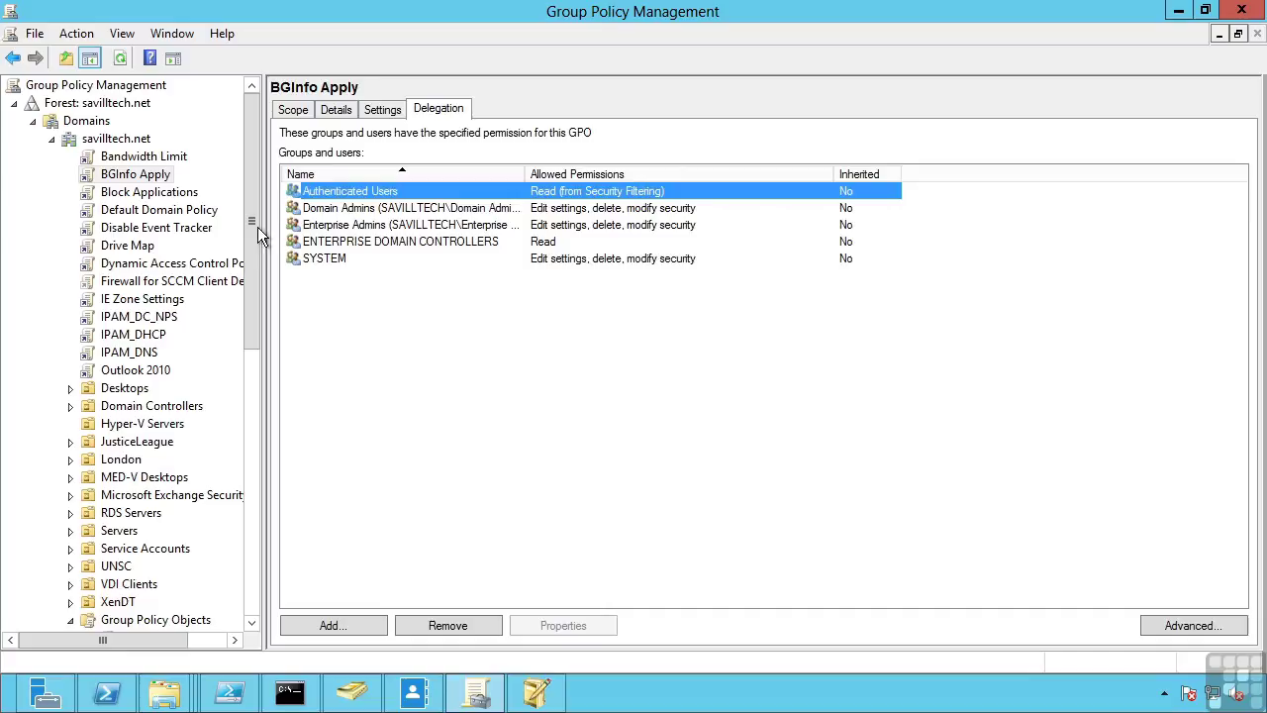
View the replication status of BGInfo Apply in the Group Policy Objects container and expand Scripts in its settings report
left_click_drag(253, 221, 251, 362)
left_click_drag(248, 405, 248, 409)
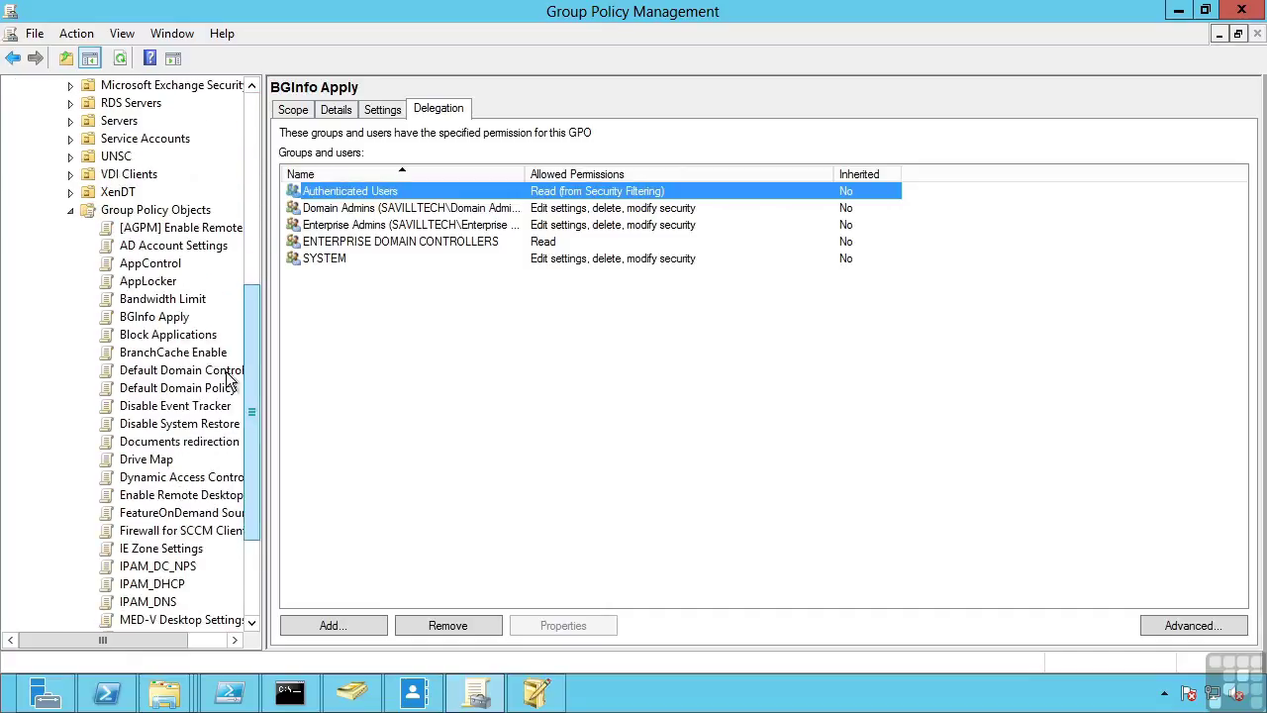
left_click(168, 319)
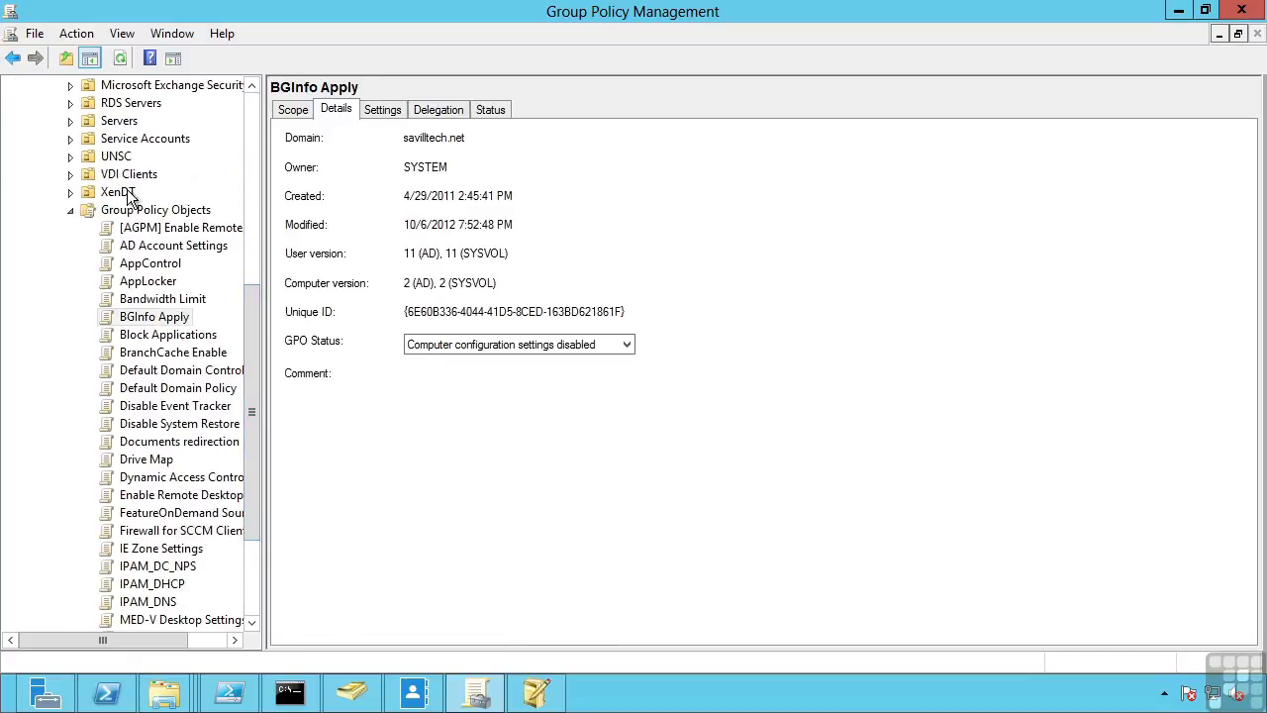
scroll(138, 250, "down", 1)
left_click(491, 111)
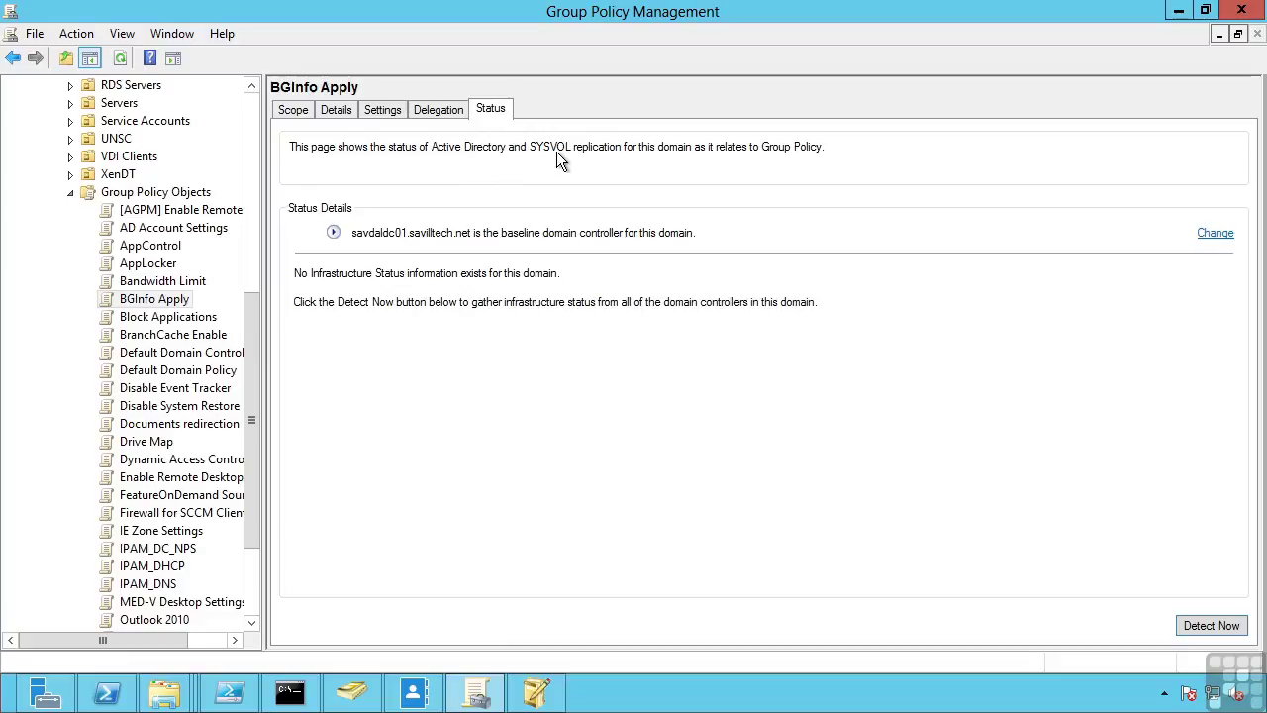
left_click(382, 111)
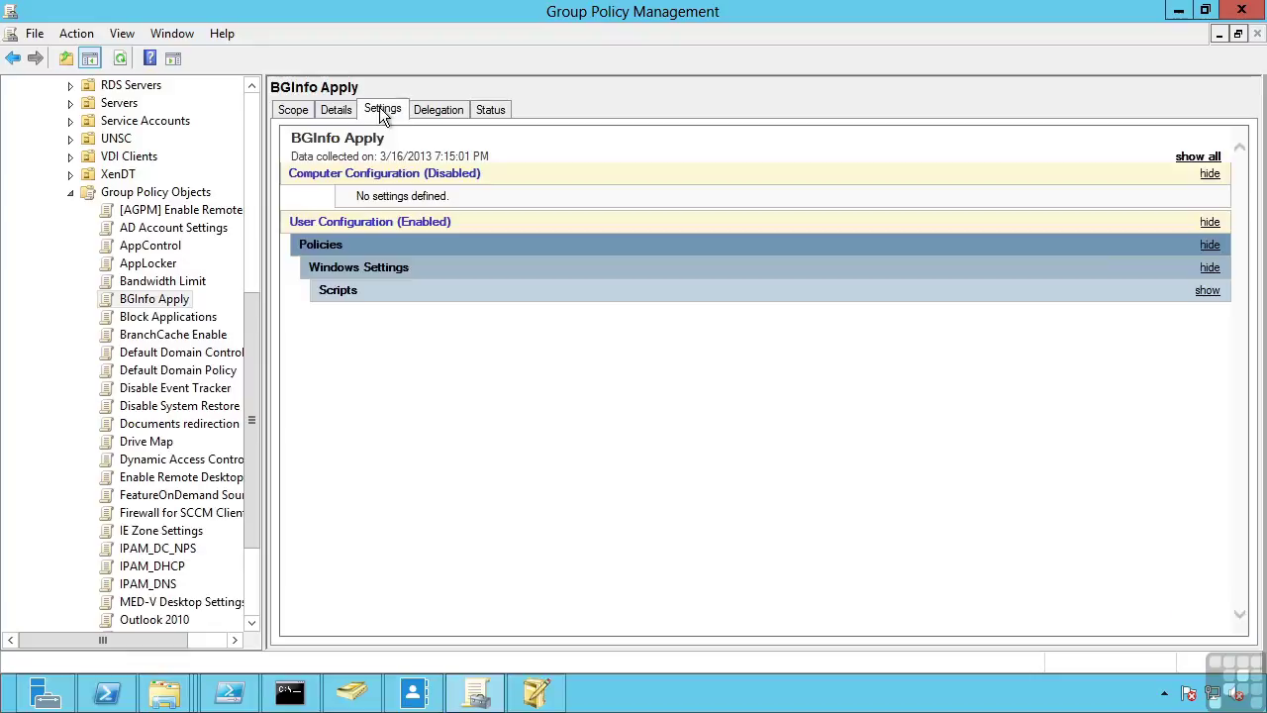
left_click(1207, 290)
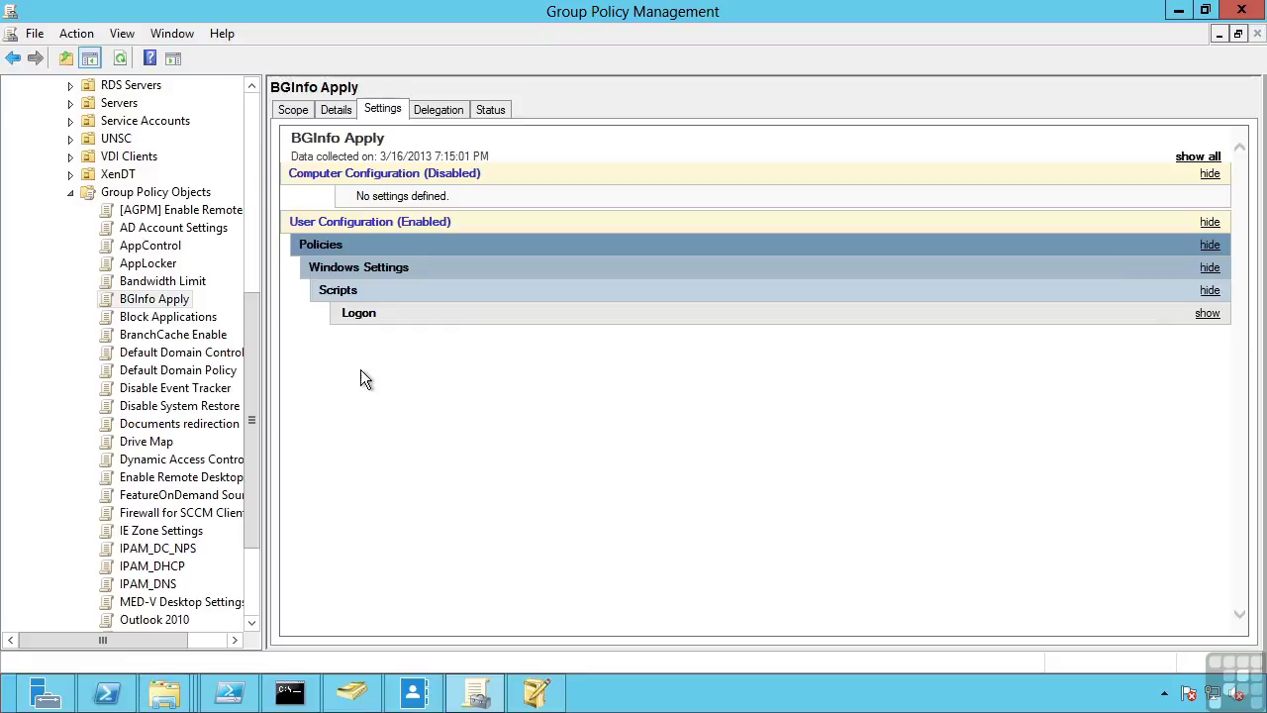
Open the BGInfo Apply policy for editing in the Group Policy Management Editor and maximize the editor window
right_click(168, 302)
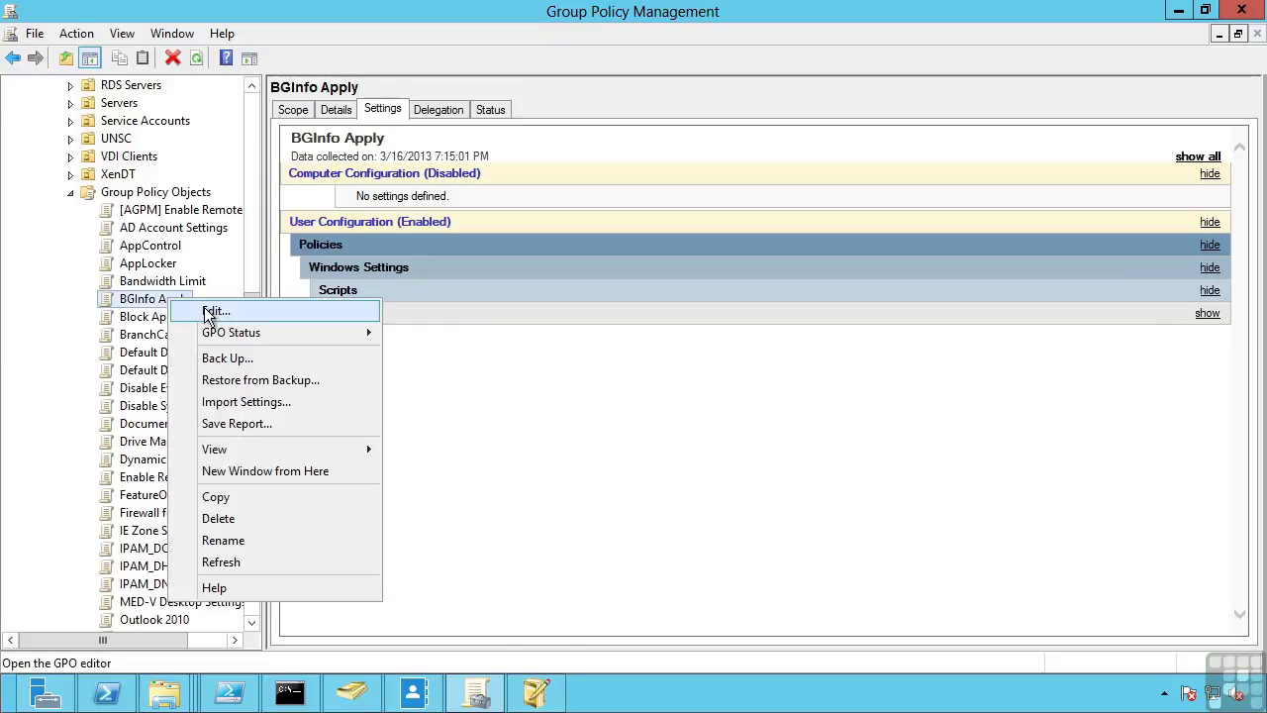
left_click(210, 313)
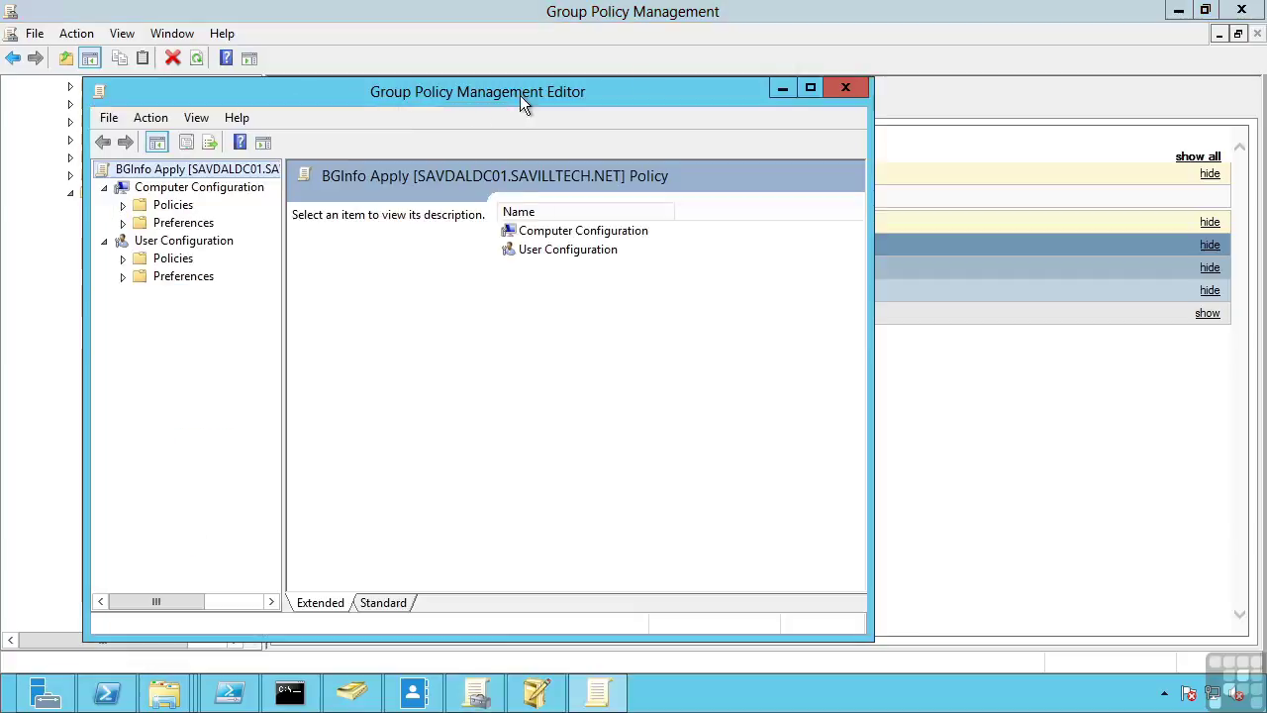
left_click(810, 87)
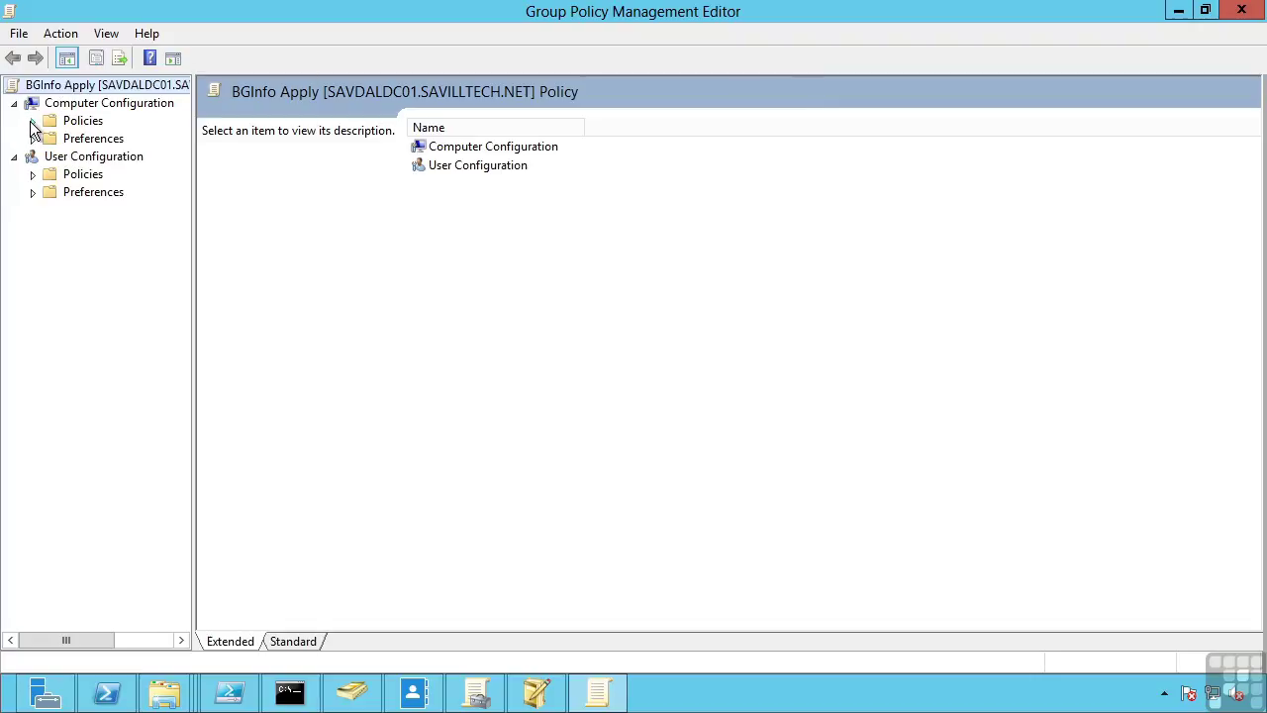
Expand Software Settings, Windows Settings and Administrative Templates under the Computer Configuration policies, and widen the tree to show full names
left_click(31, 121)
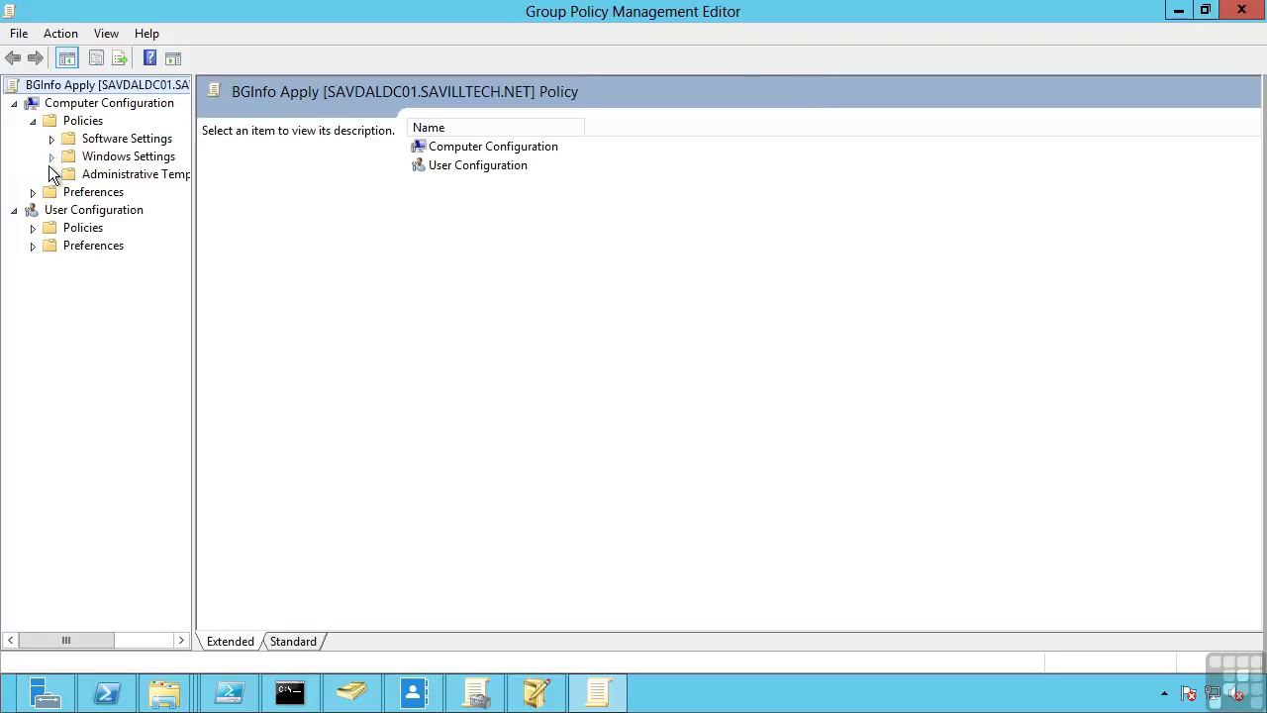
left_click(52, 139)
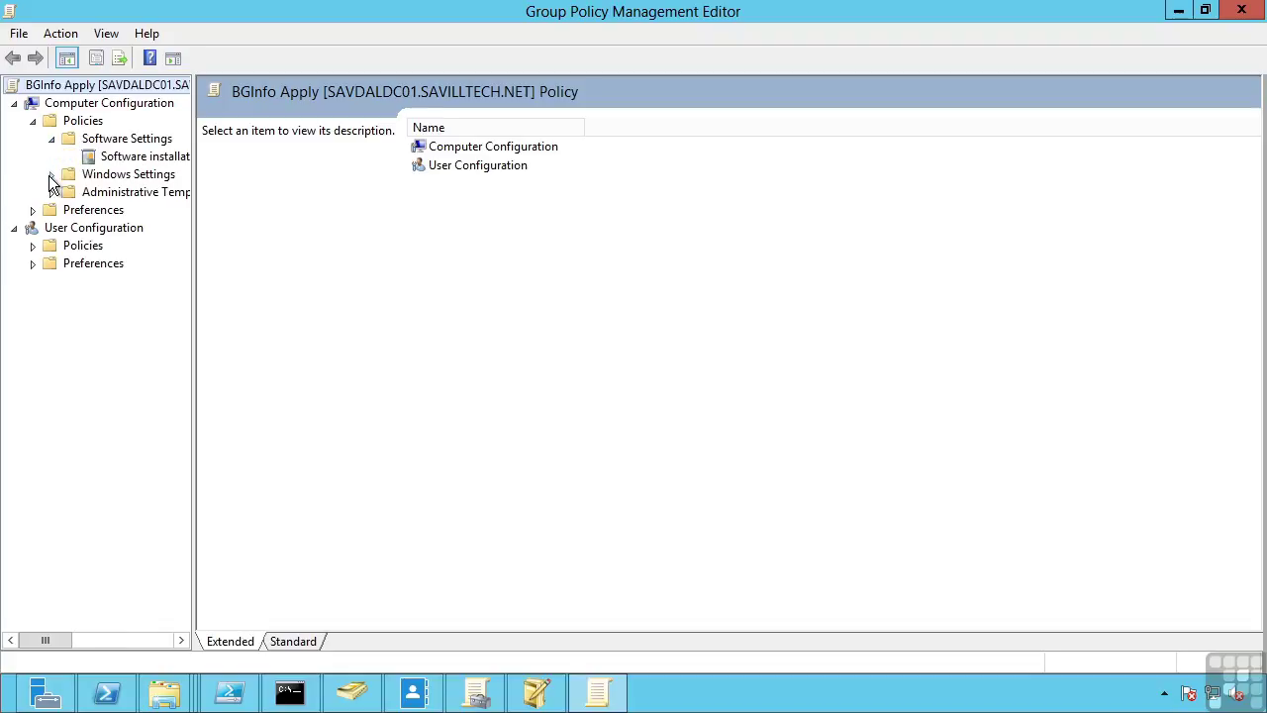
left_click(51, 174)
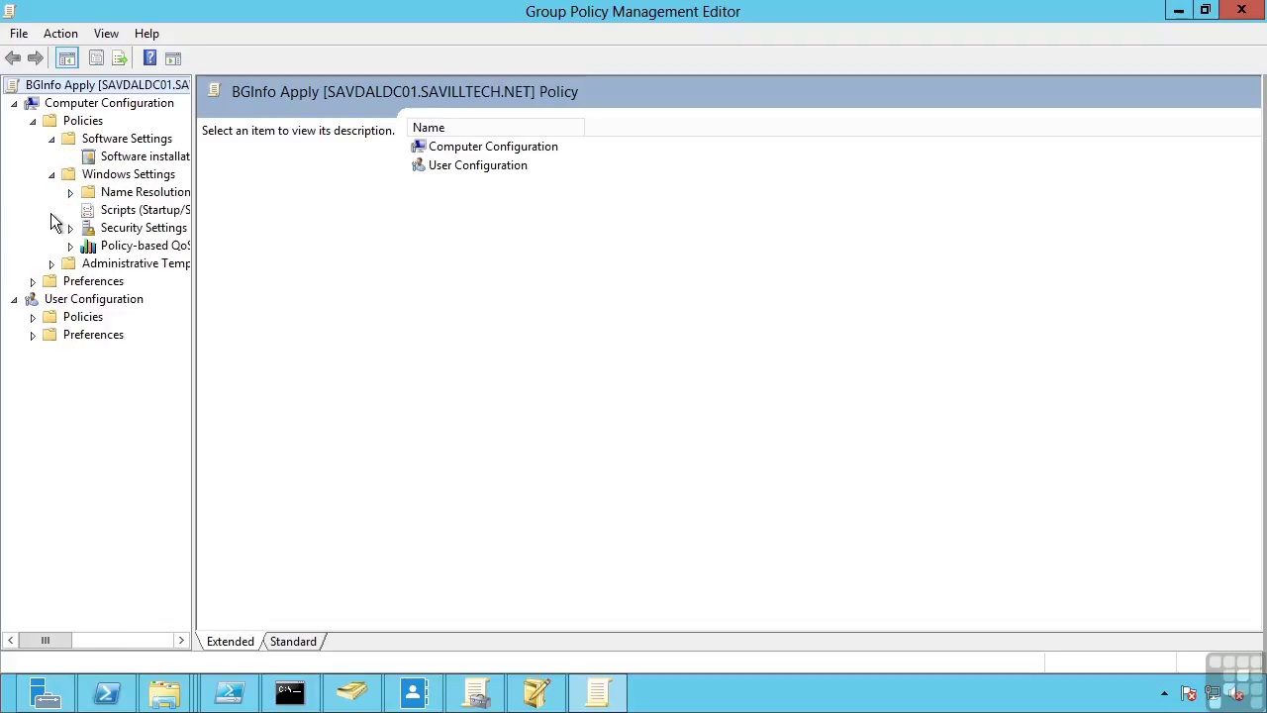
left_click(51, 263)
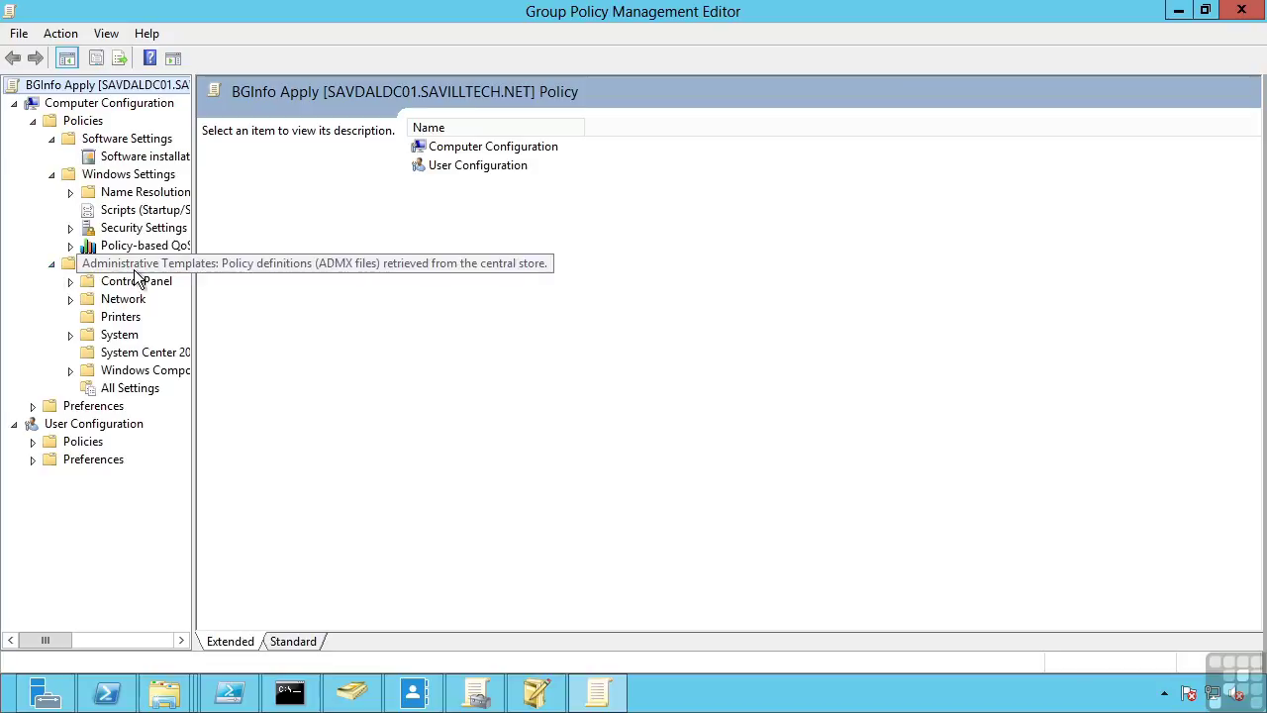
left_click_drag(193, 338, 400, 343)
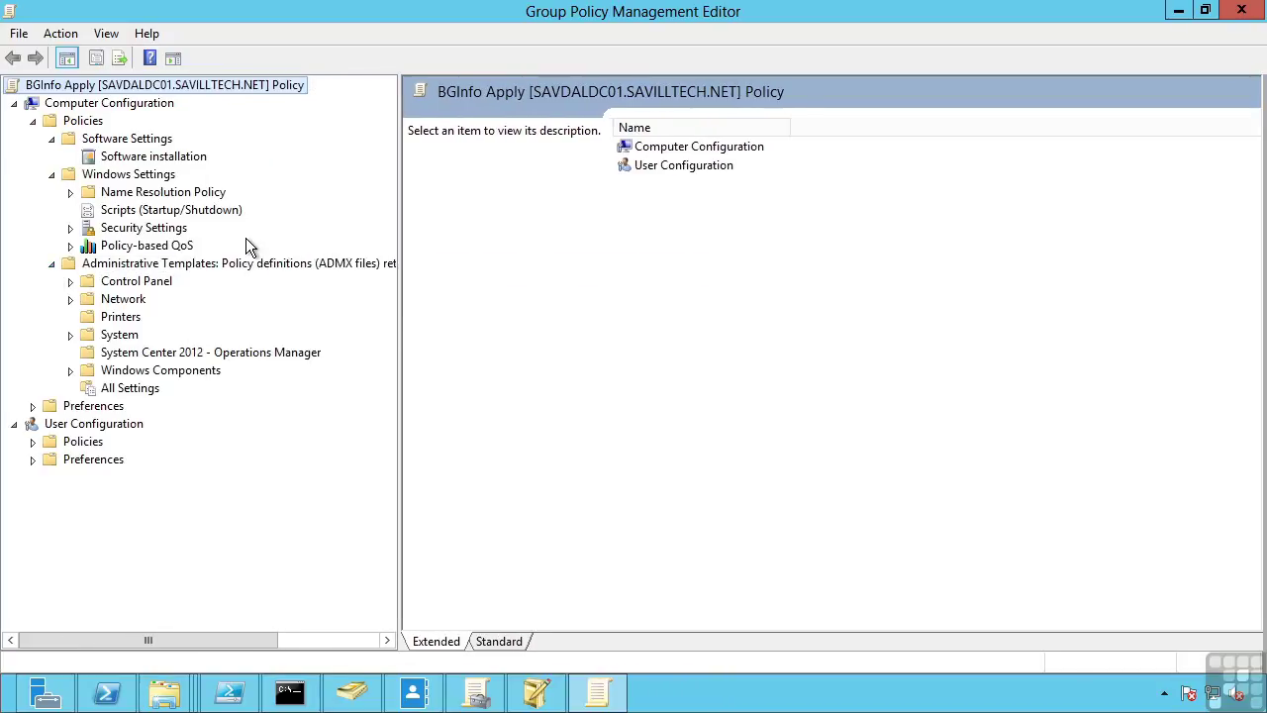